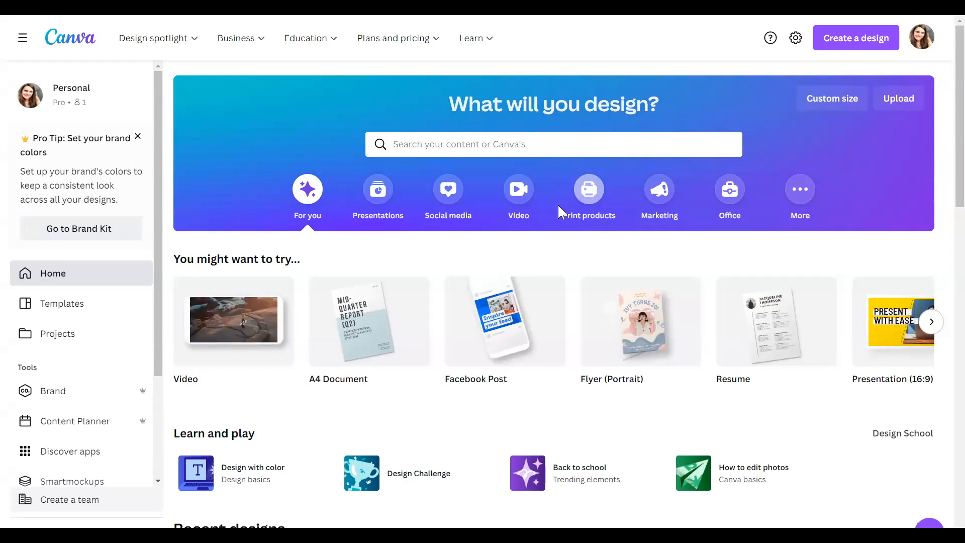
- Create a blank Facebook Post design and browse the templates suggested for it
{"action": "mouse_move", "coordinate": [363, 290]}
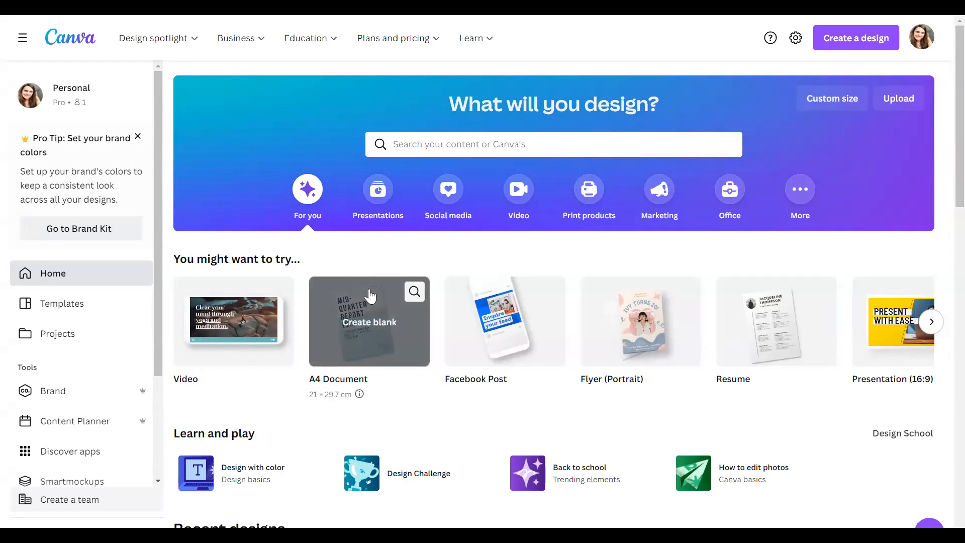
{"action": "scroll", "coordinate": [337, 286], "scroll_direction": "down", "scroll_amount": 3}
{"action": "scroll", "coordinate": [335, 280], "scroll_direction": "up", "scroll_amount": 3}
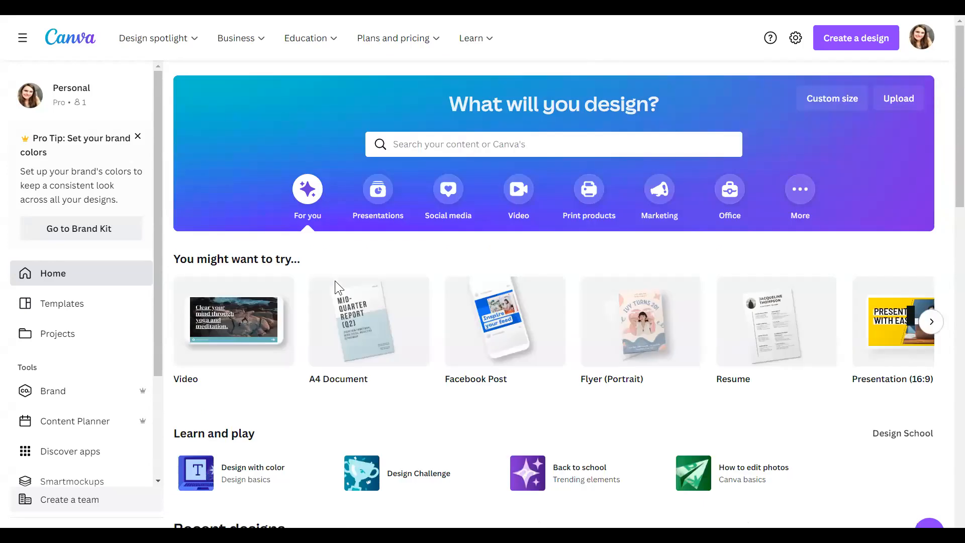
{"action": "left_click", "coordinate": [446, 195]}
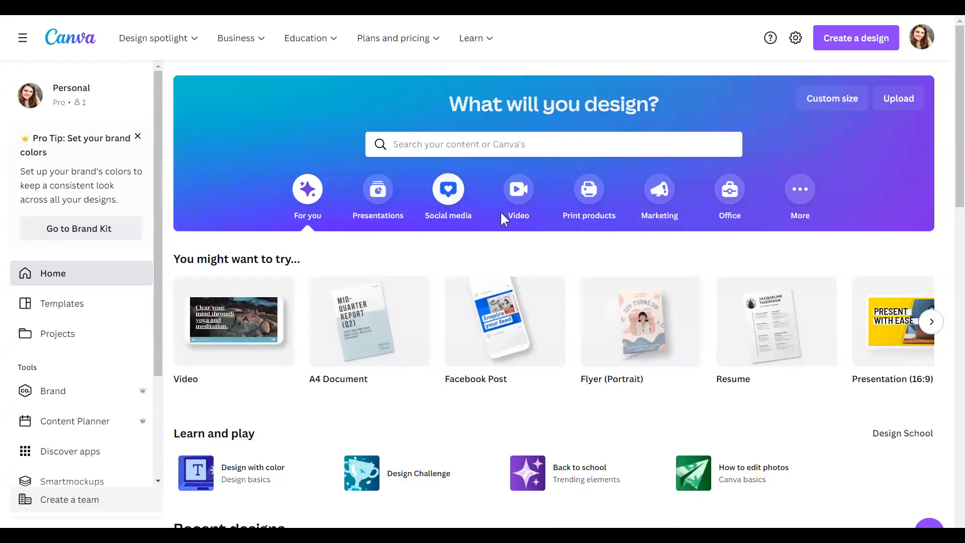
{"action": "left_click", "coordinate": [697, 337]}
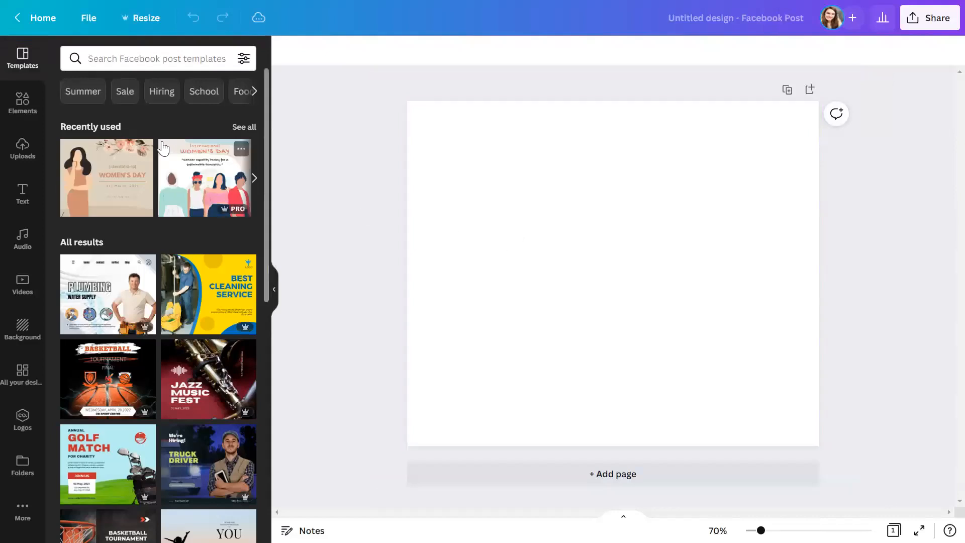
{"action": "scroll", "coordinate": [185, 246], "scroll_direction": "down", "scroll_amount": 9}
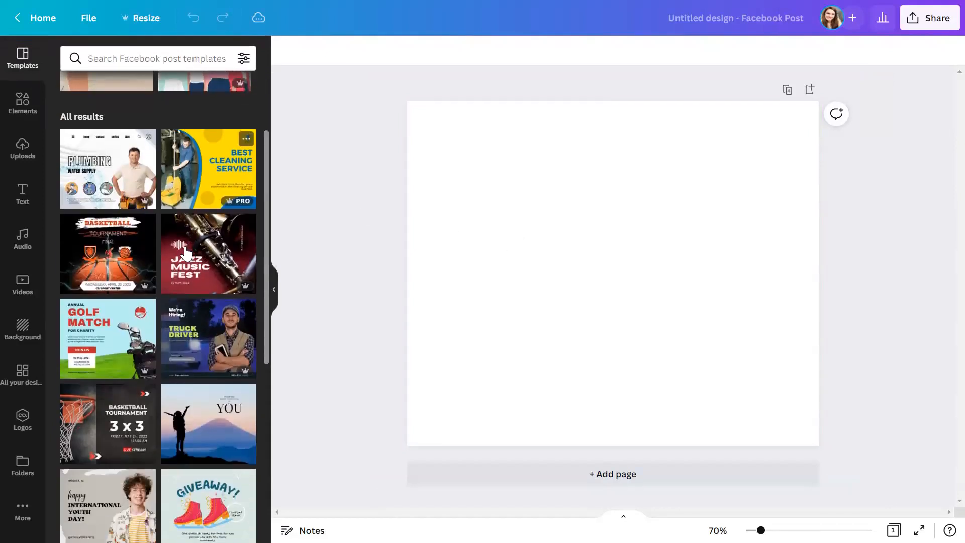
{"action": "scroll", "coordinate": [186, 253], "scroll_direction": "down", "scroll_amount": 1}
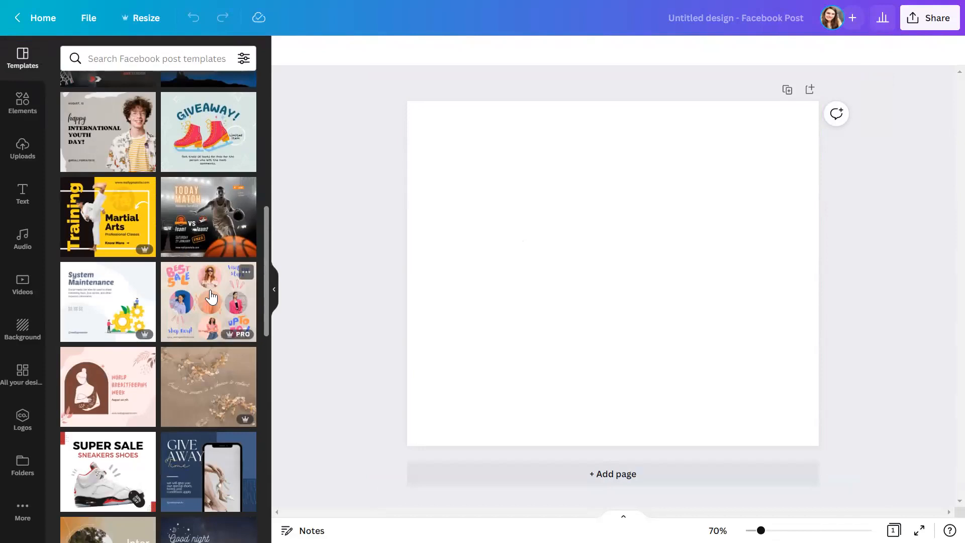
{"action": "scroll", "coordinate": [210, 297], "scroll_direction": "down", "scroll_amount": 3}
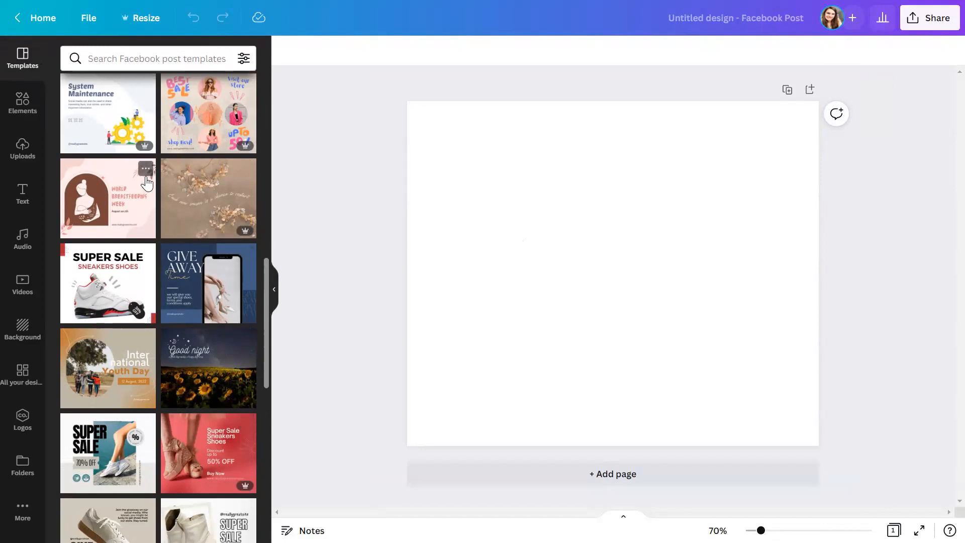
- Return to the home page and open the Brand Kit to view its logos, colors and fonts
{"action": "left_click", "coordinate": [15, 18]}
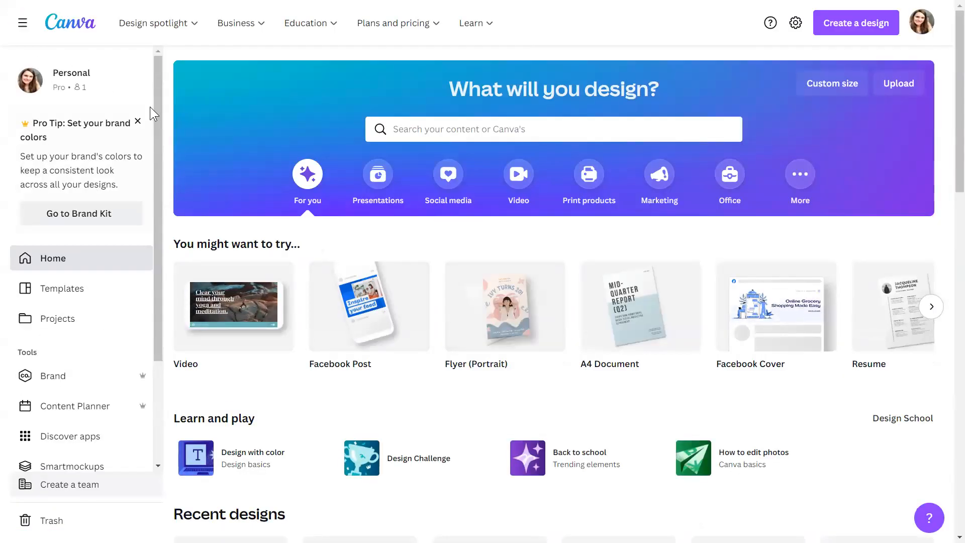
{"action": "scroll", "coordinate": [110, 253], "scroll_direction": "down", "scroll_amount": 1}
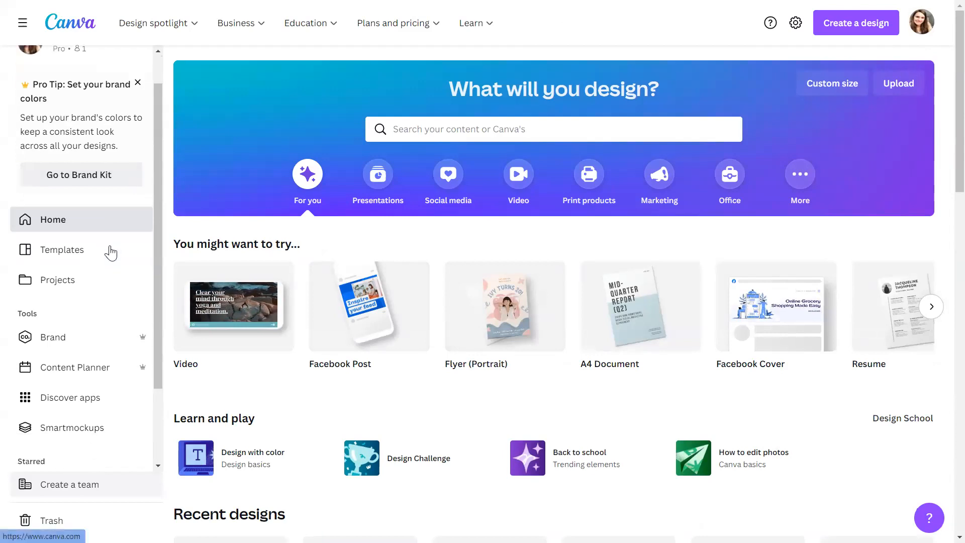
{"action": "scroll", "coordinate": [100, 252], "scroll_direction": "down", "scroll_amount": 3}
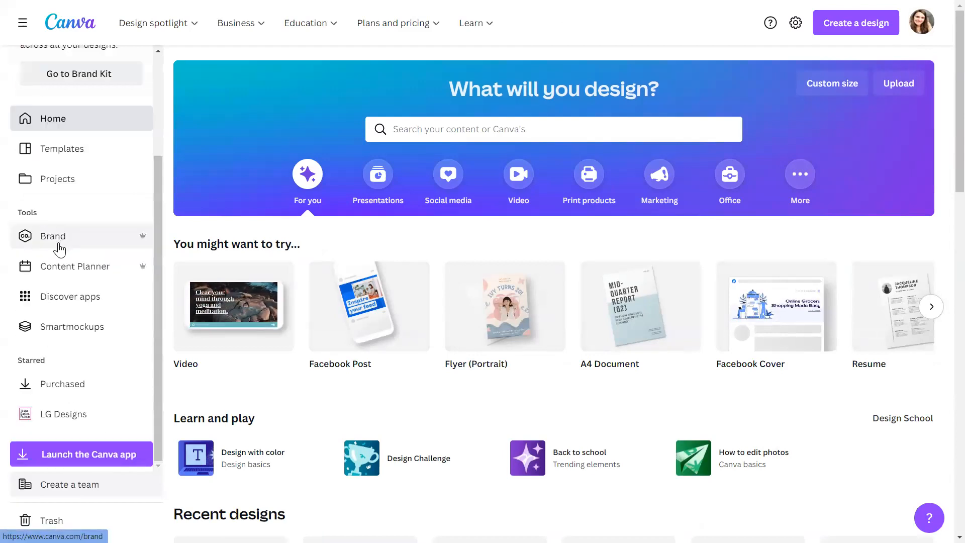
{"action": "left_click", "coordinate": [50, 238]}
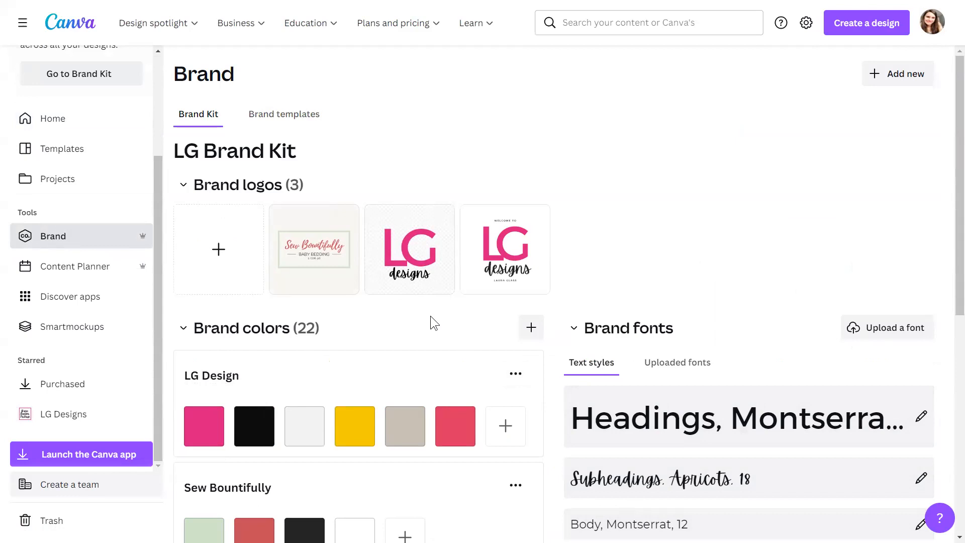
{"action": "left_click", "coordinate": [23, 25]}
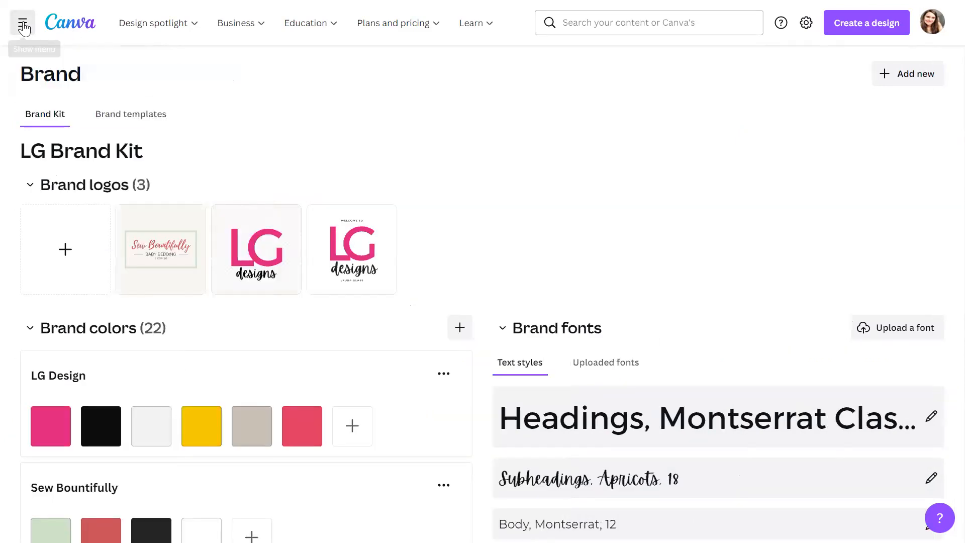
{"action": "left_click", "coordinate": [23, 25]}
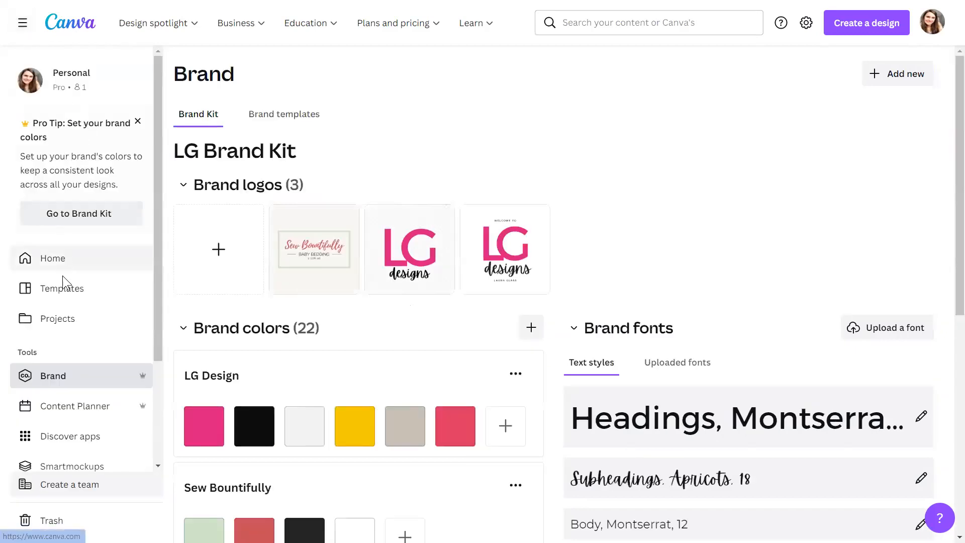
- Browse the Instagram Post templates and start a design from the Green Minimalist Happy Birthday Sweet Seventeen one
{"action": "left_click", "coordinate": [93, 281]}
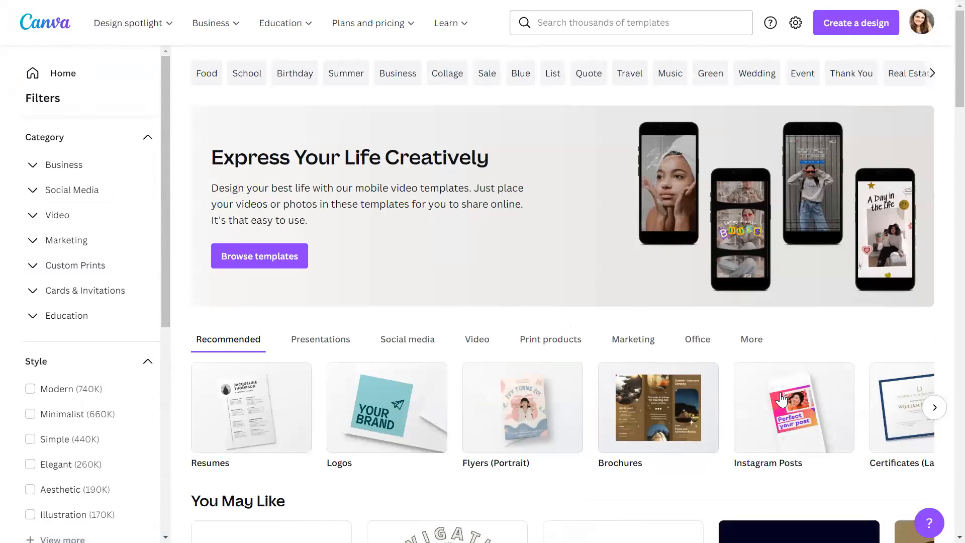
{"action": "left_click", "coordinate": [793, 407]}
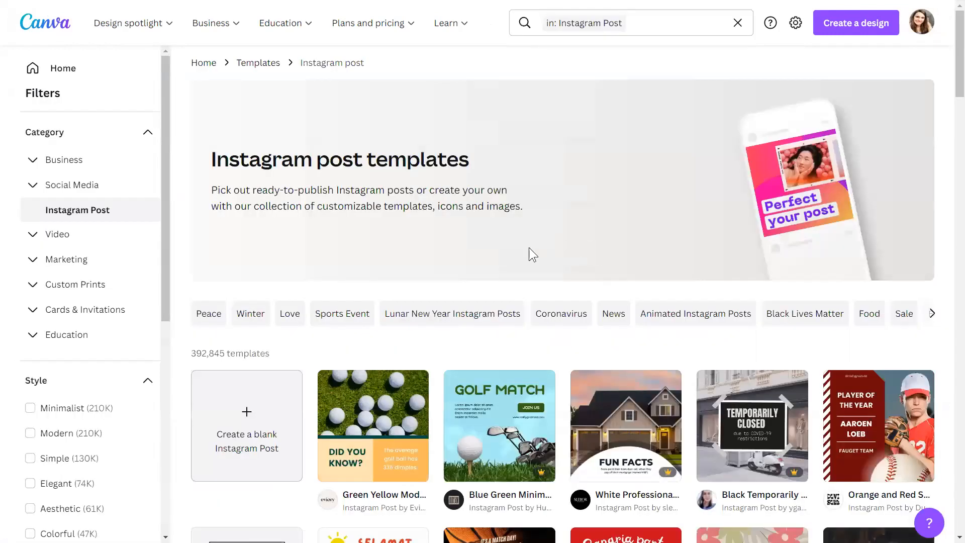
{"action": "scroll", "coordinate": [502, 274], "scroll_direction": "down", "scroll_amount": 3}
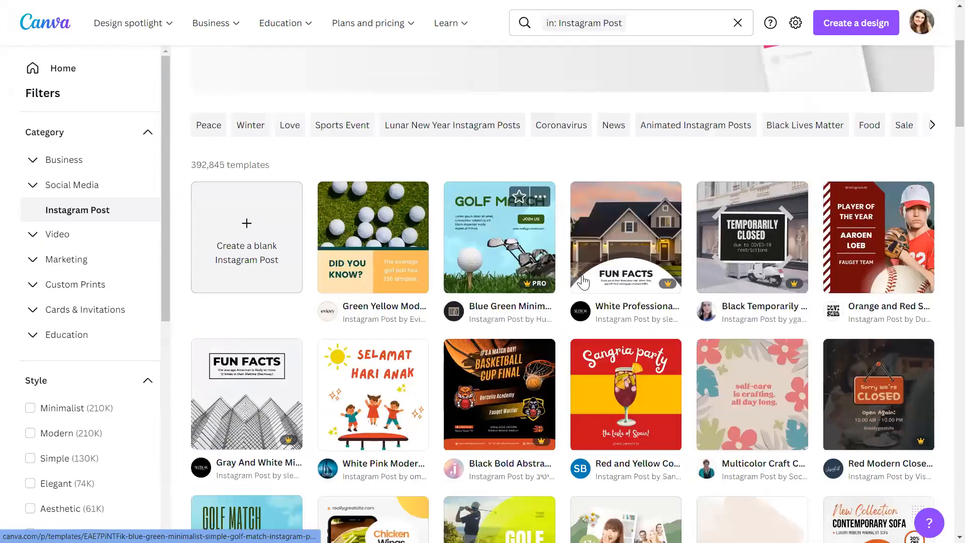
{"action": "scroll", "coordinate": [627, 264], "scroll_direction": "down", "scroll_amount": 3}
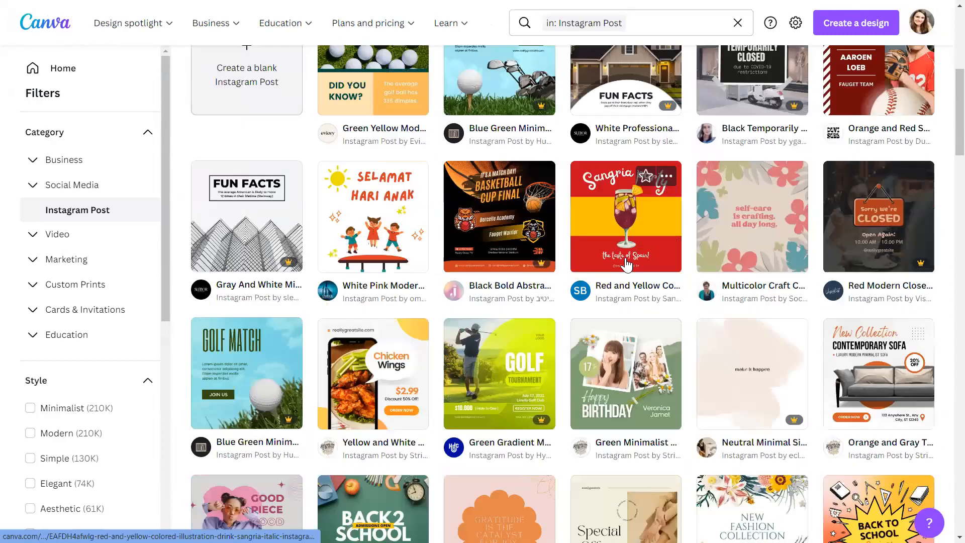
{"action": "scroll", "coordinate": [648, 301], "scroll_direction": "down", "scroll_amount": 1}
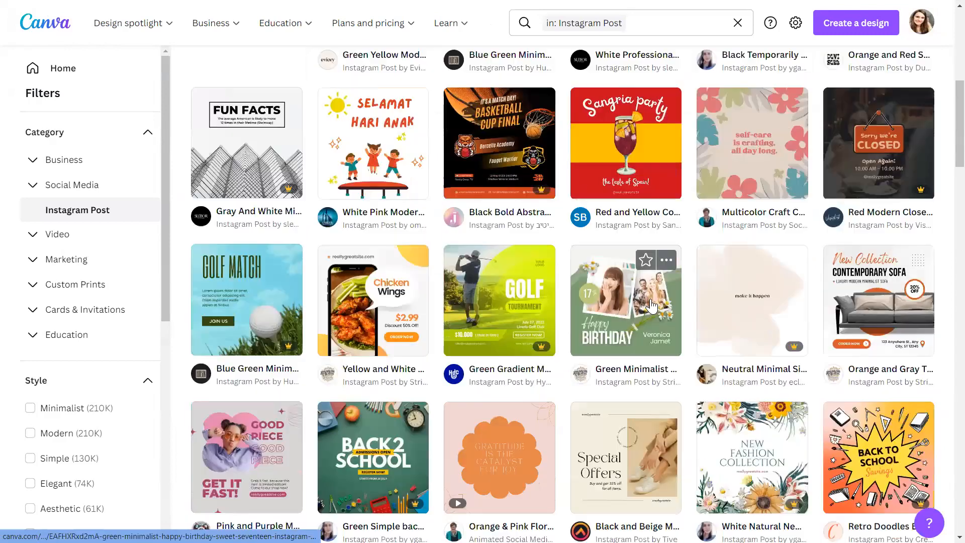
{"action": "left_click", "coordinate": [617, 298]}
{"action": "left_click", "coordinate": [743, 209]}
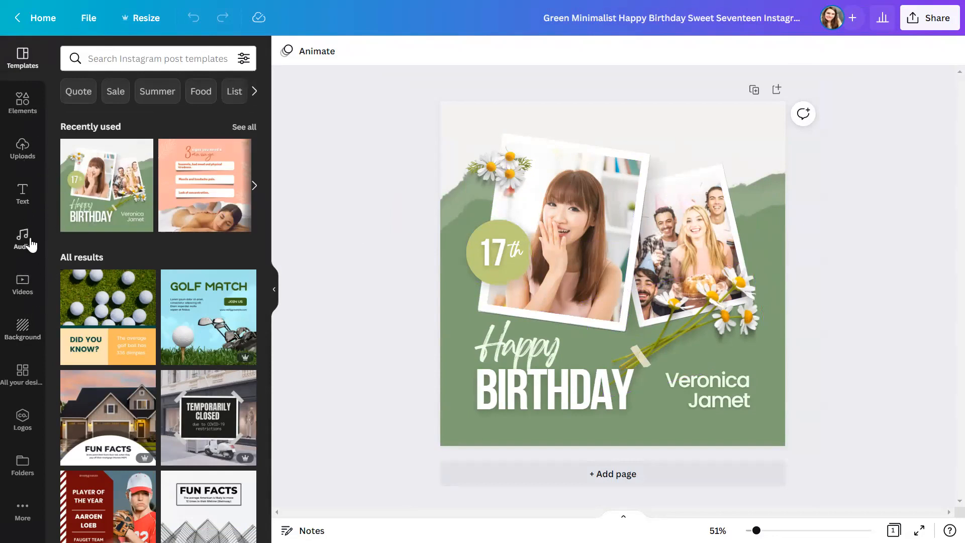
- Change the green page background to the beige of the LG Design brand palette
{"action": "left_click", "coordinate": [445, 302]}
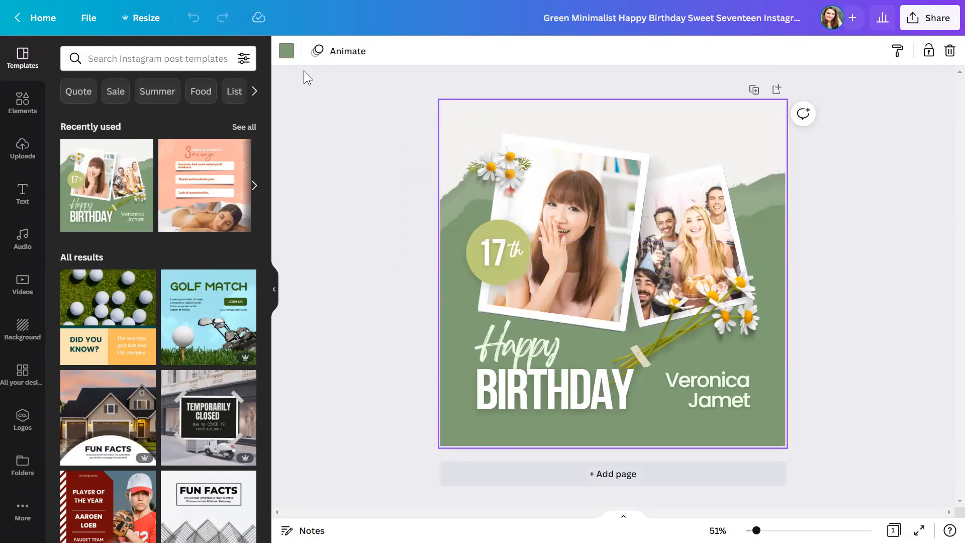
{"action": "left_click", "coordinate": [287, 52]}
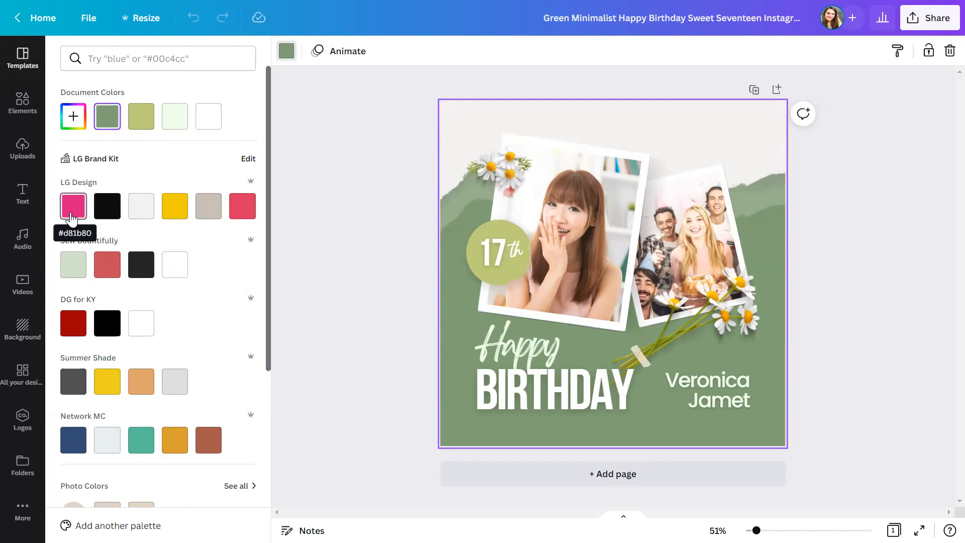
{"action": "left_click", "coordinate": [213, 210]}
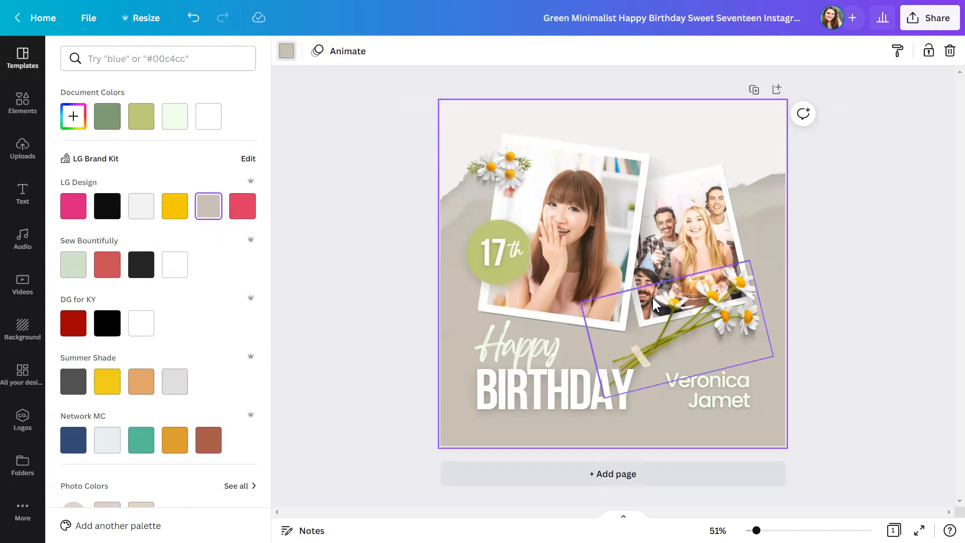
- Recolor the "Happy" text with the pink (#d81b80) of the LG Design brand palette
{"action": "left_click", "coordinate": [540, 369]}
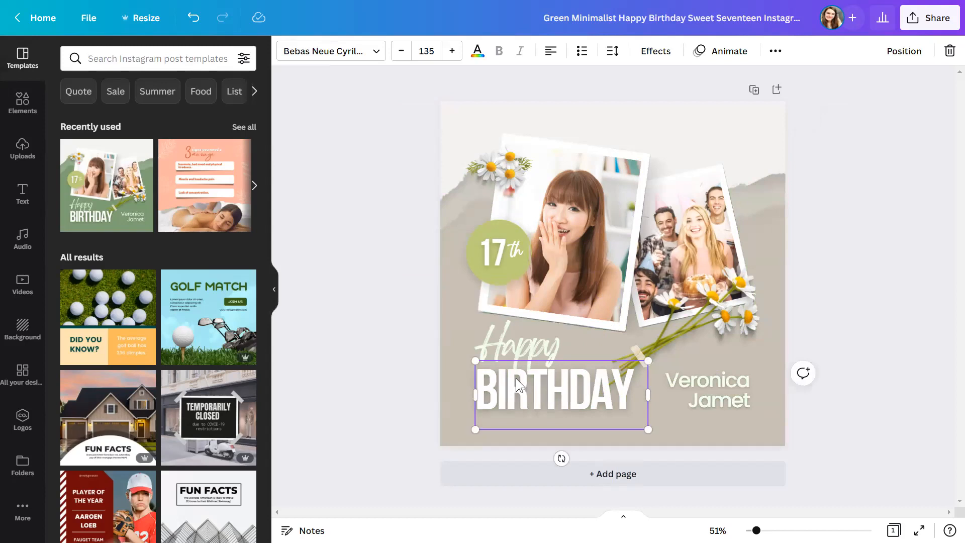
{"action": "left_click", "coordinate": [520, 344]}
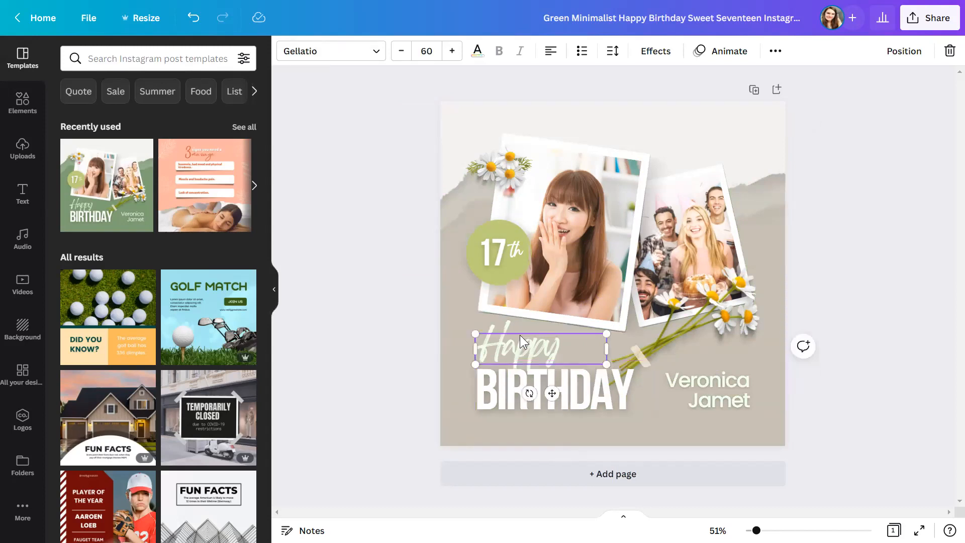
{"action": "left_click", "coordinate": [477, 50]}
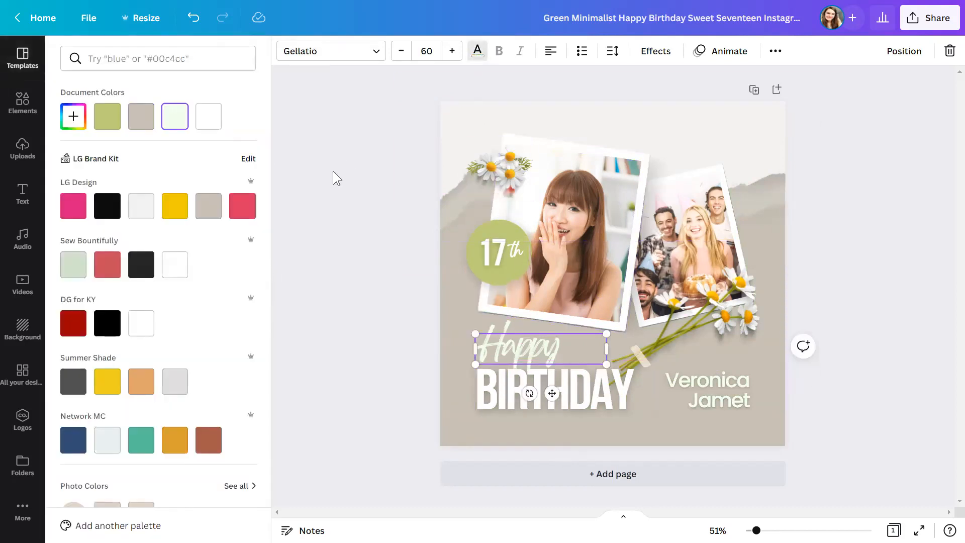
{"action": "left_click", "coordinate": [85, 207]}
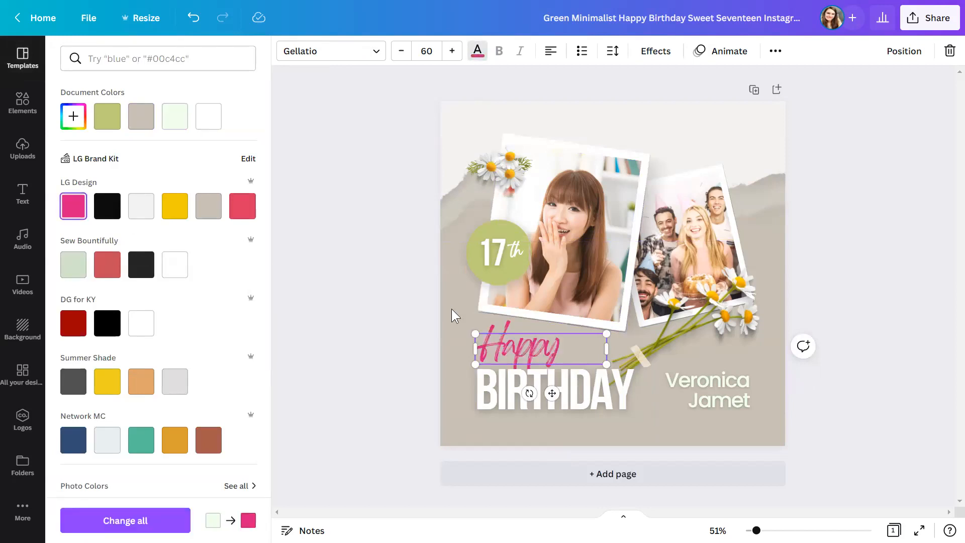
{"action": "key", "text": "Escape"}
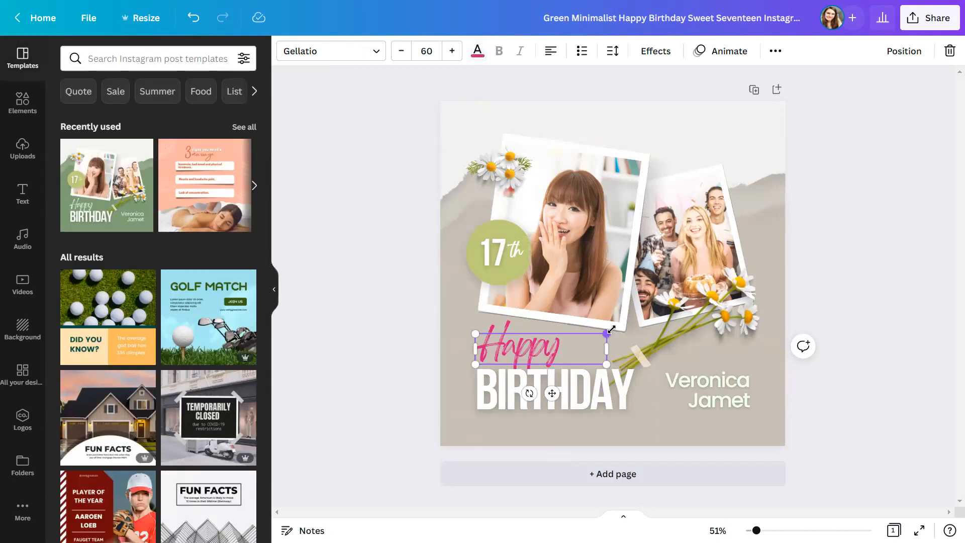
- Recolor the celebrant's name text with the same LG Design brand pink
{"action": "left_click", "coordinate": [718, 387]}
{"action": "left_click", "coordinate": [477, 51]}
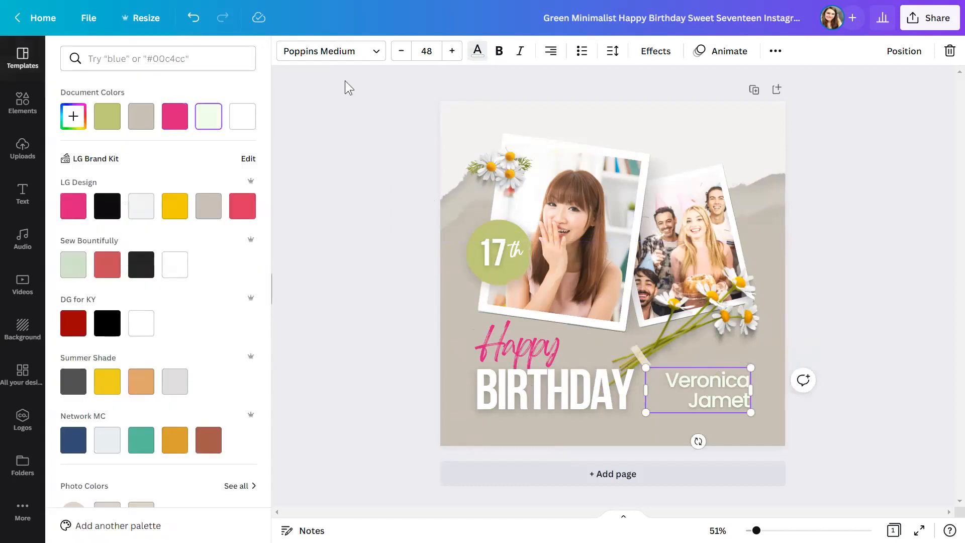
{"action": "left_click", "coordinate": [74, 206]}
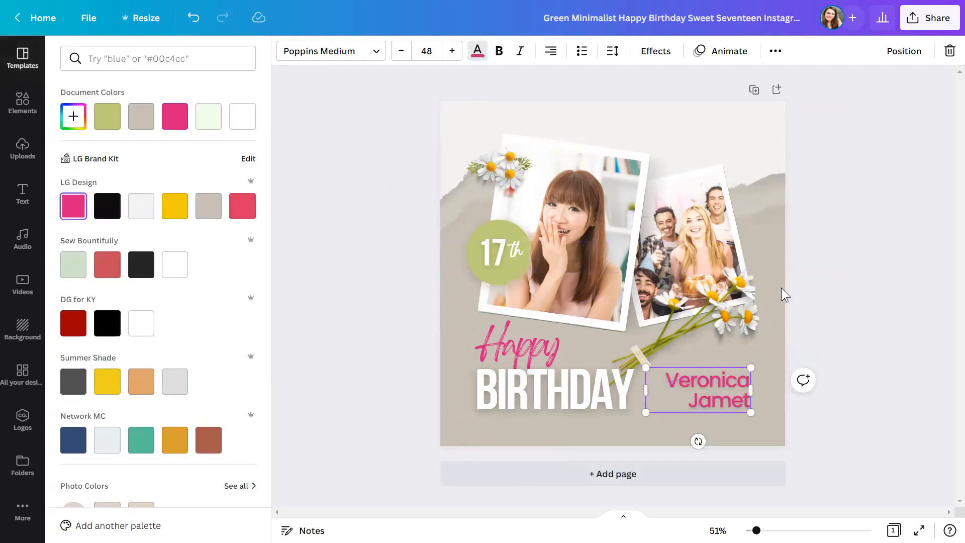
- Change the green circle behind "17th" to the black of the LG Design brand palette
{"action": "left_click", "coordinate": [725, 307]}
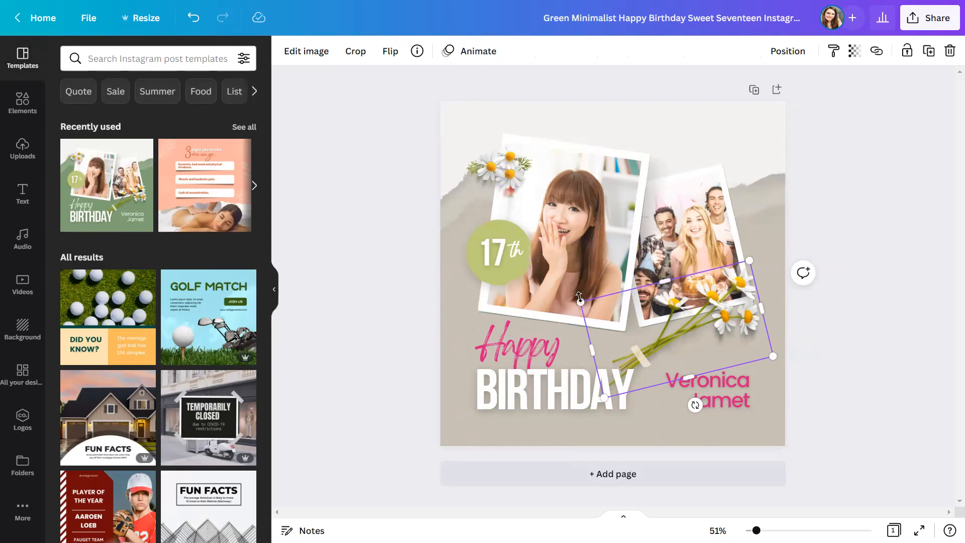
{"action": "left_click", "coordinate": [524, 272]}
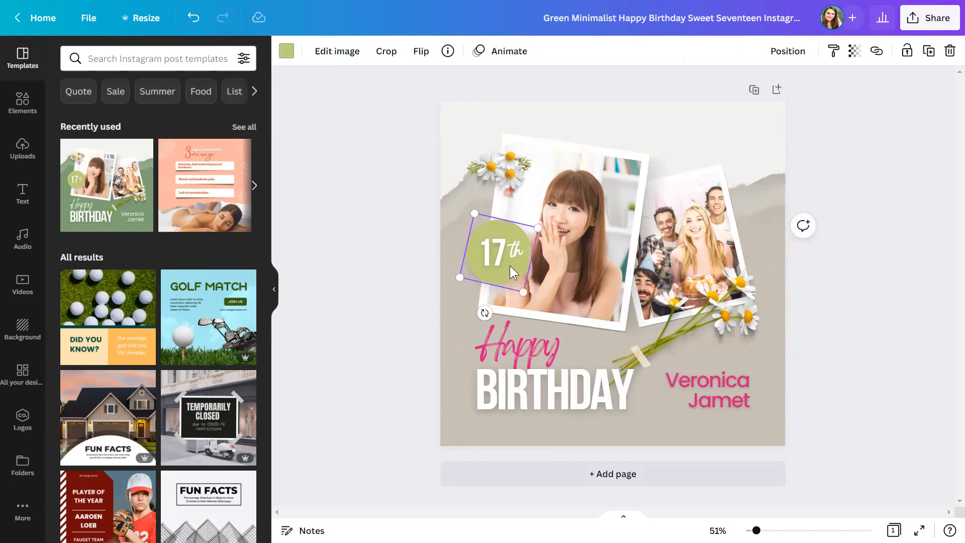
{"action": "left_click", "coordinate": [287, 51]}
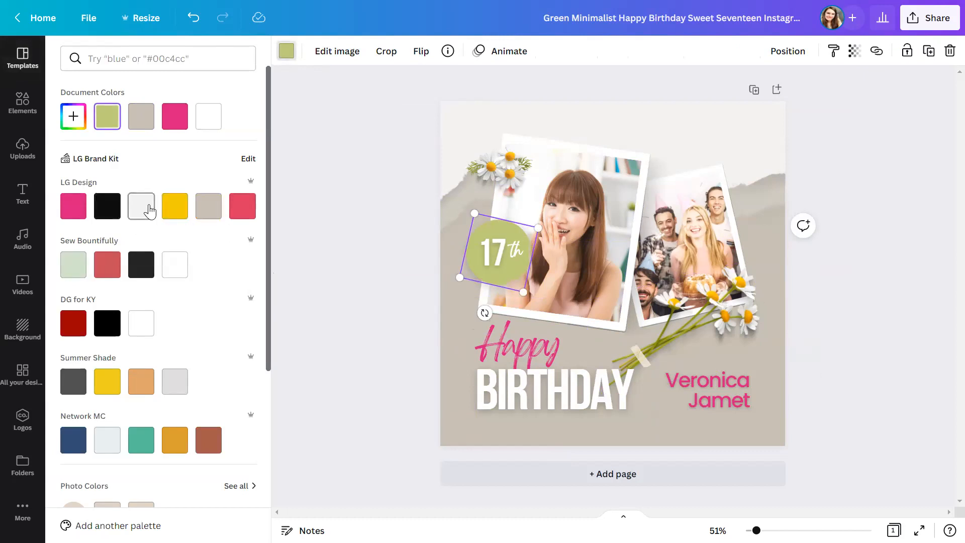
{"action": "left_click", "coordinate": [112, 215]}
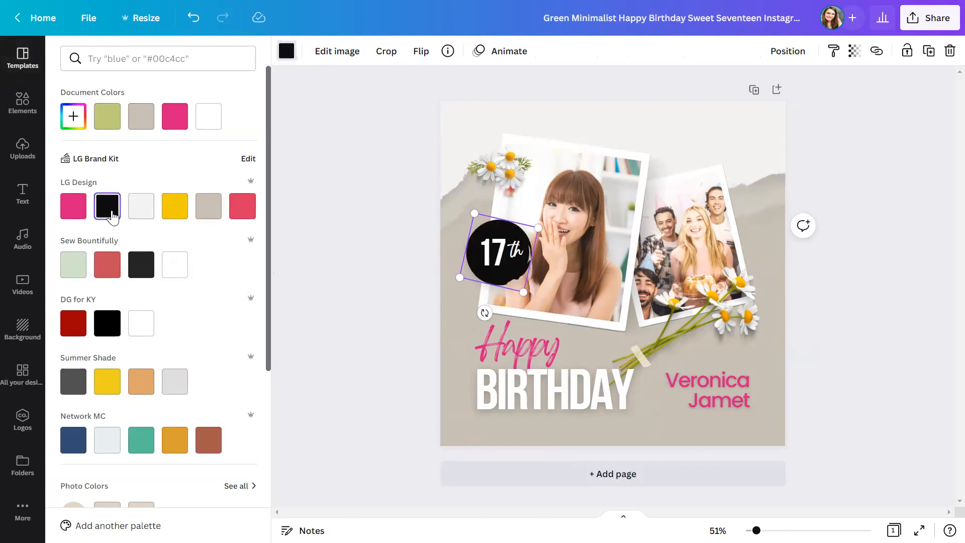
{"action": "left_click", "coordinate": [430, 323]}
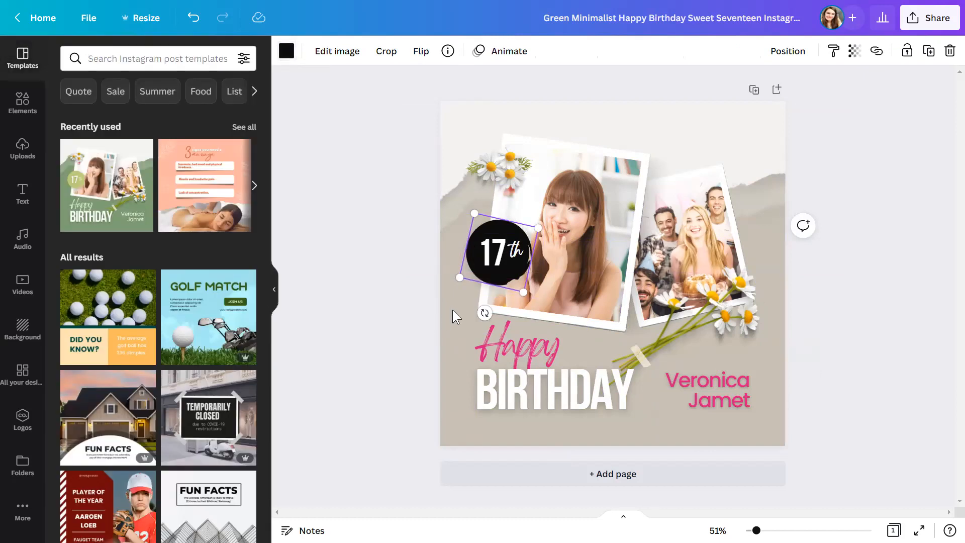
- Search the elements library for "flowers" and limit the results to graphics
{"action": "left_click", "coordinate": [500, 172]}
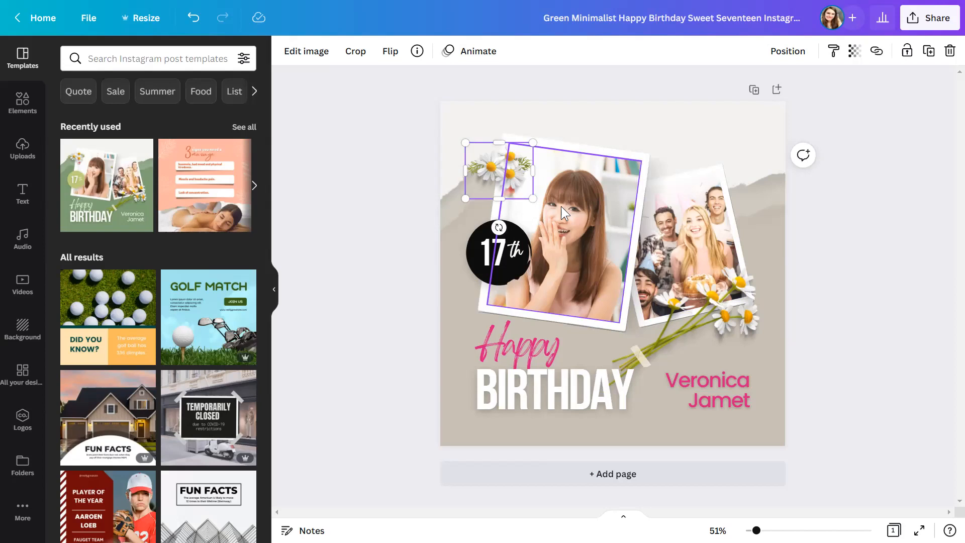
{"action": "left_click", "coordinate": [21, 115]}
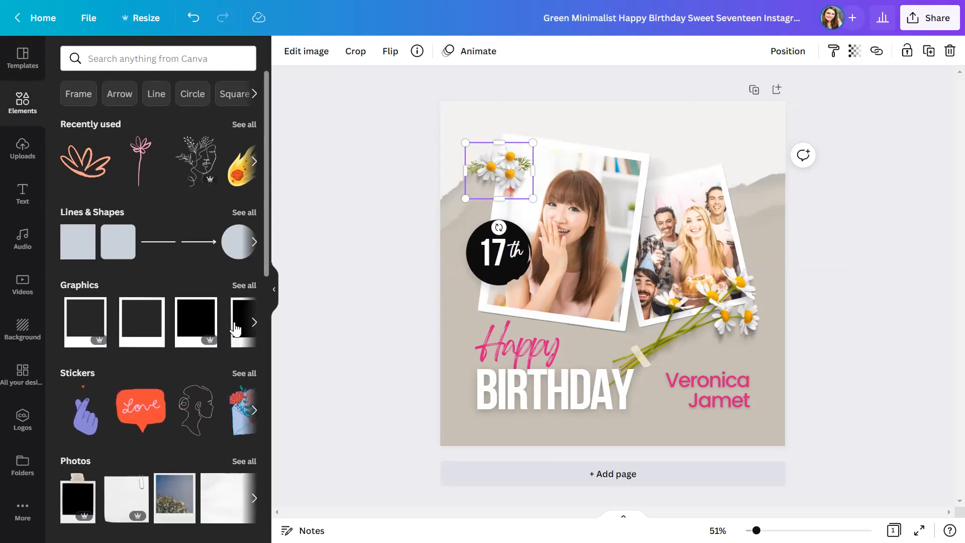
{"action": "left_click", "coordinate": [155, 59]}
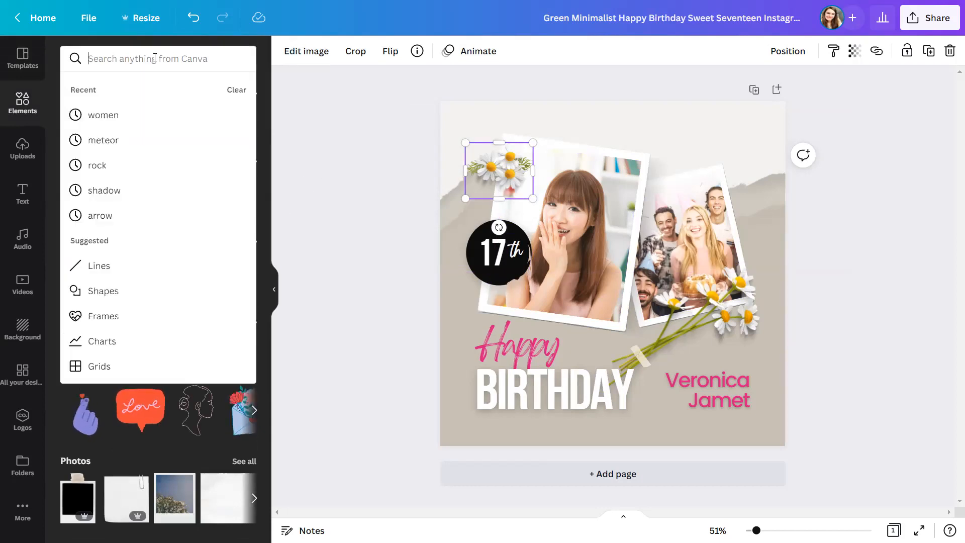
{"action": "type", "text": "flowers"}
{"action": "key", "text": "Return"}
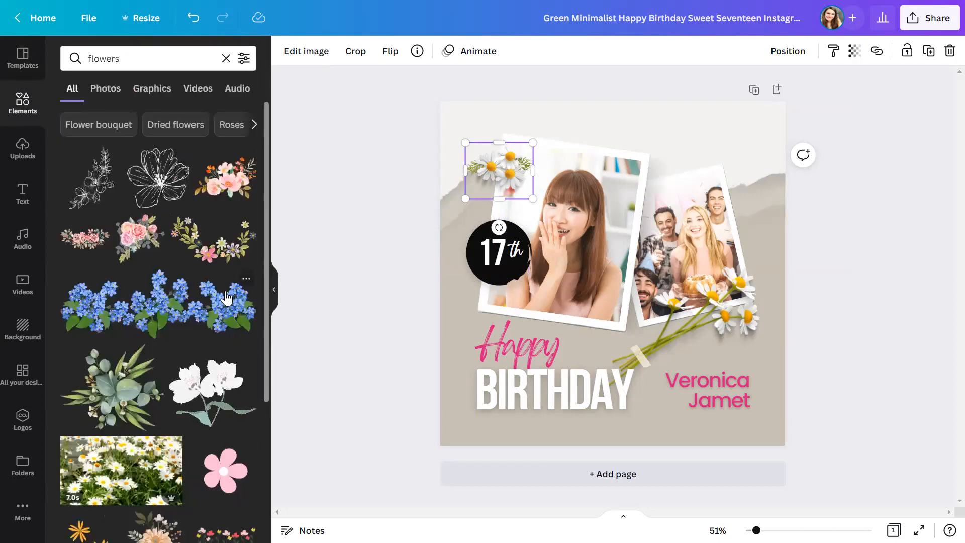
{"action": "scroll", "coordinate": [183, 448], "scroll_direction": "down", "scroll_amount": 2}
{"action": "scroll", "coordinate": [185, 442], "scroll_direction": "up", "scroll_amount": 2}
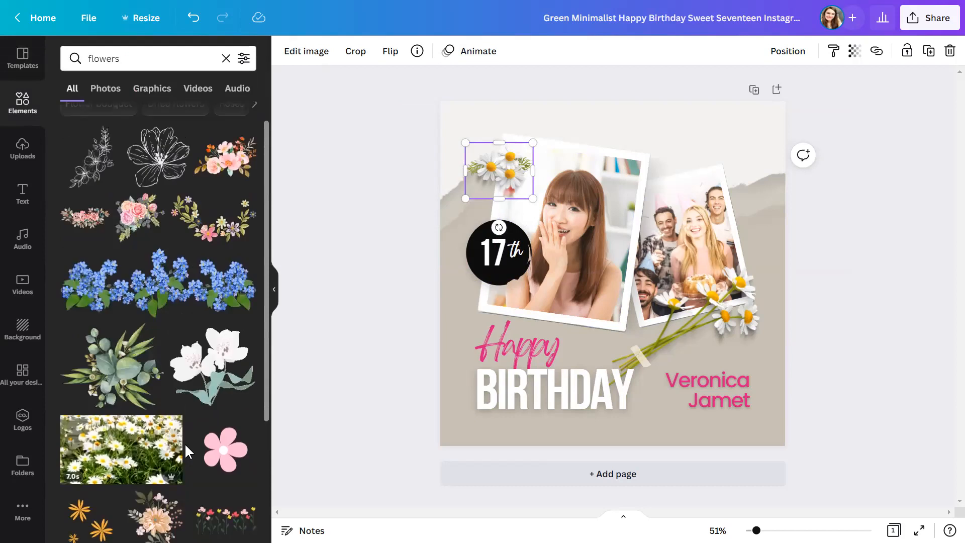
{"action": "left_click", "coordinate": [157, 92]}
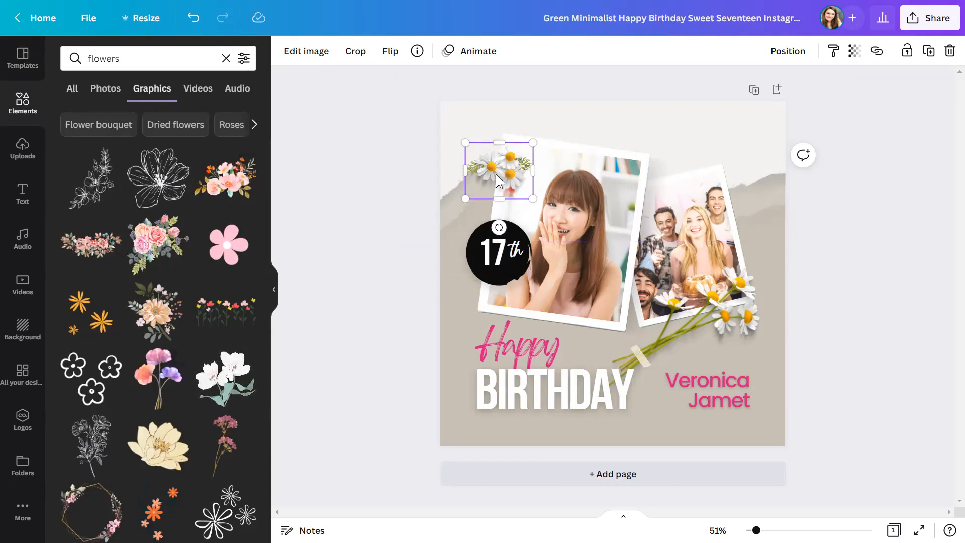
- Delete the daisy cluster above the larger photo and the daisy bouquet below the smaller photo
{"action": "key", "text": "Delete"}
{"action": "left_click", "coordinate": [716, 309]}
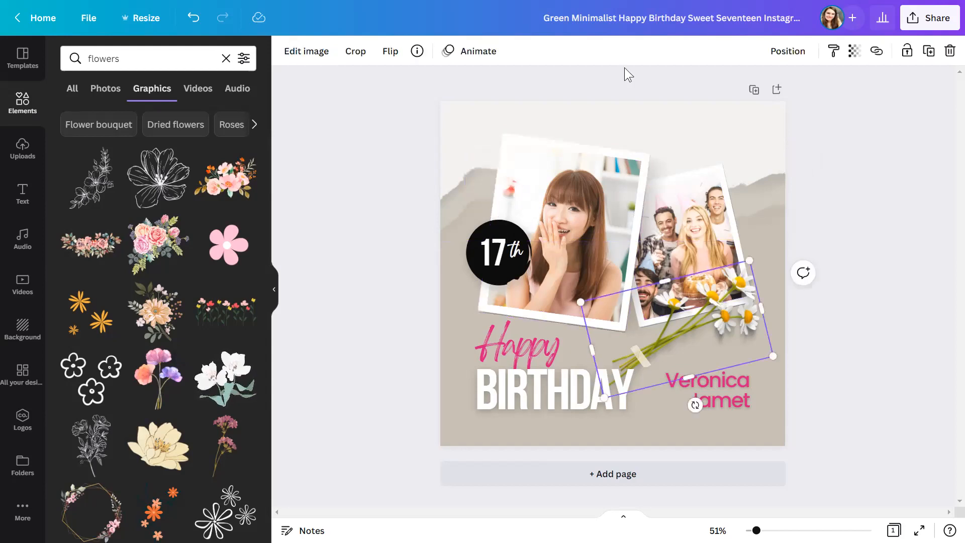
{"action": "key", "text": "Delete"}
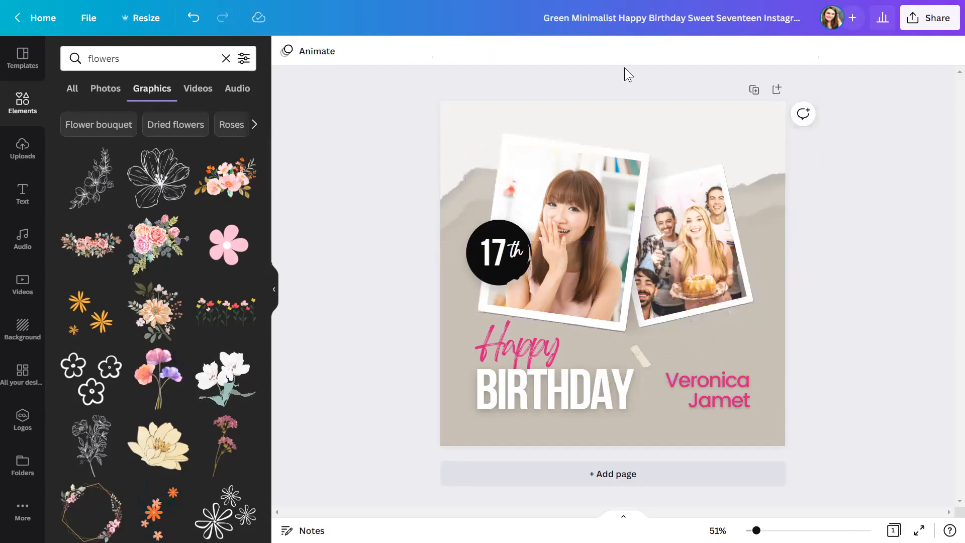
- Add the orange, pink and purple three-flower graphic, tilt it clockwise, and shrink it below the smaller photo
{"action": "left_click", "coordinate": [165, 392]}
{"action": "left_click_drag", "start_coordinate": [619, 322], "coordinate": [674, 377]}
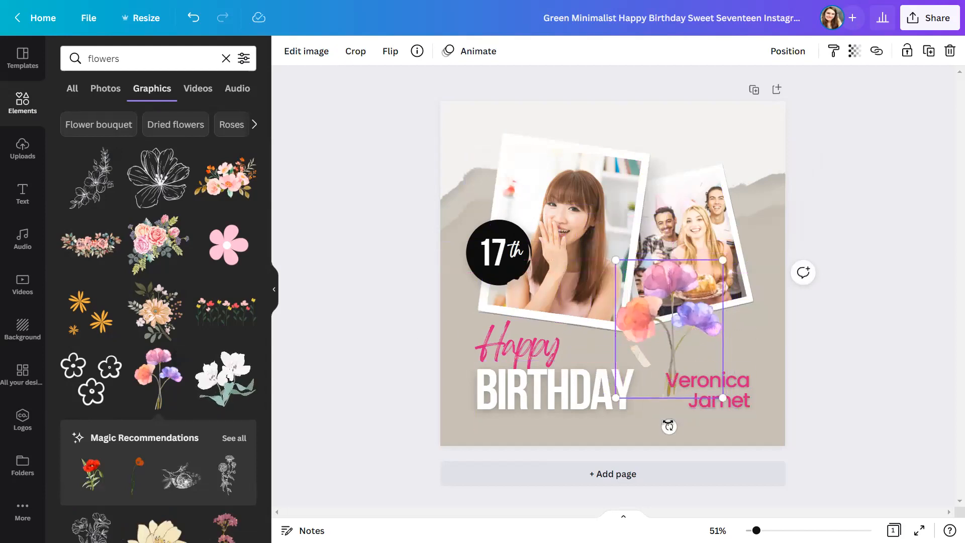
{"action": "left_click_drag", "start_coordinate": [669, 427], "coordinate": [607, 408]}
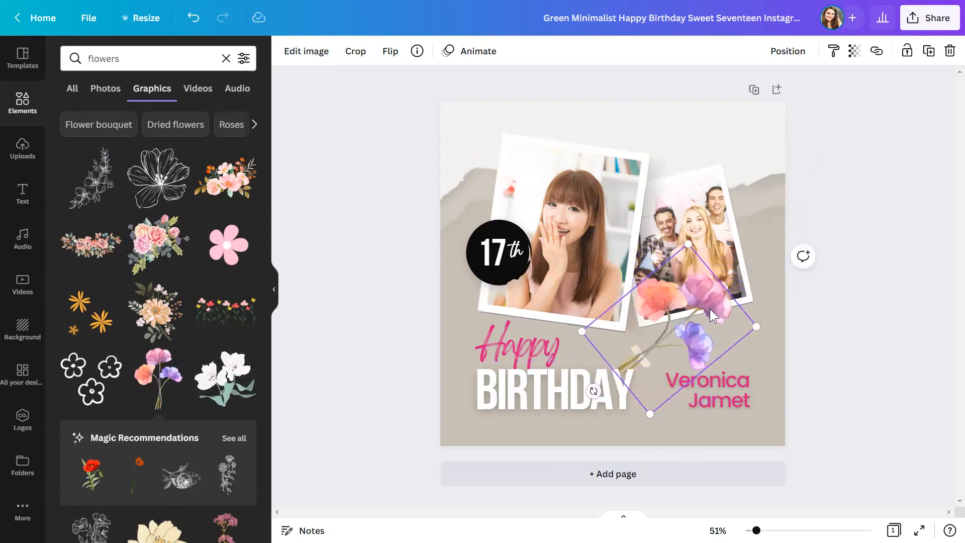
{"action": "left_click_drag", "start_coordinate": [759, 329], "coordinate": [692, 337]}
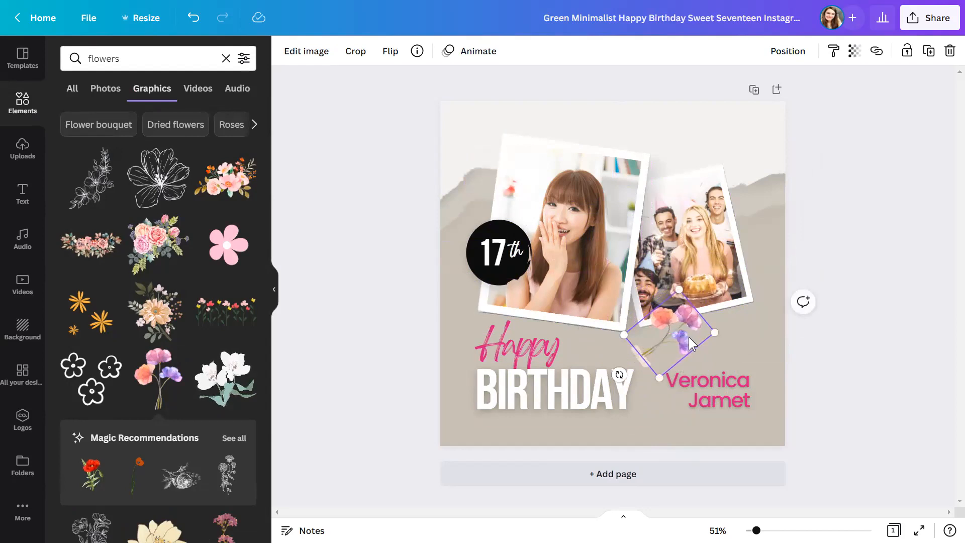
- Browse the flower graphics and the full Magic Recommendations for a matching second flower
{"action": "scroll", "coordinate": [173, 387], "scroll_direction": "down", "scroll_amount": 3}
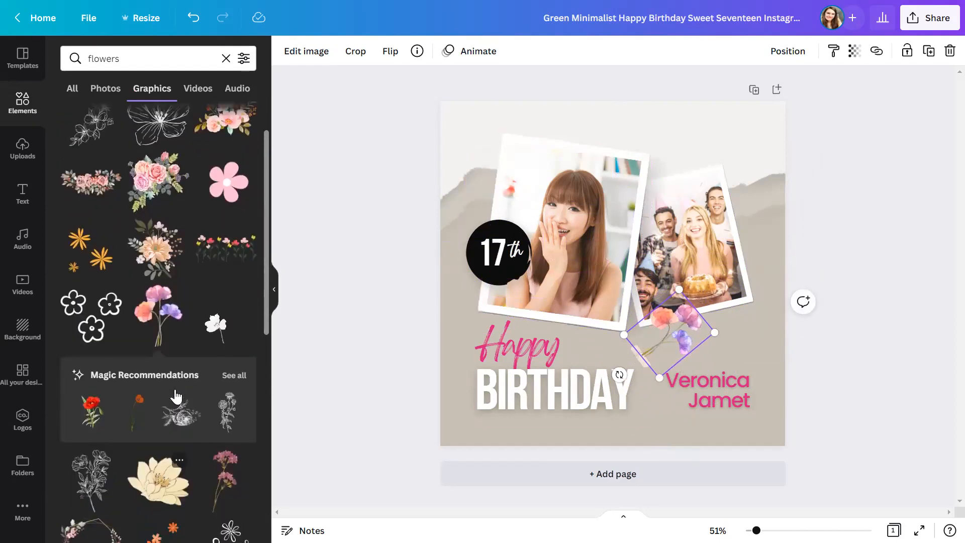
{"action": "scroll", "coordinate": [175, 396], "scroll_direction": "down", "scroll_amount": 3}
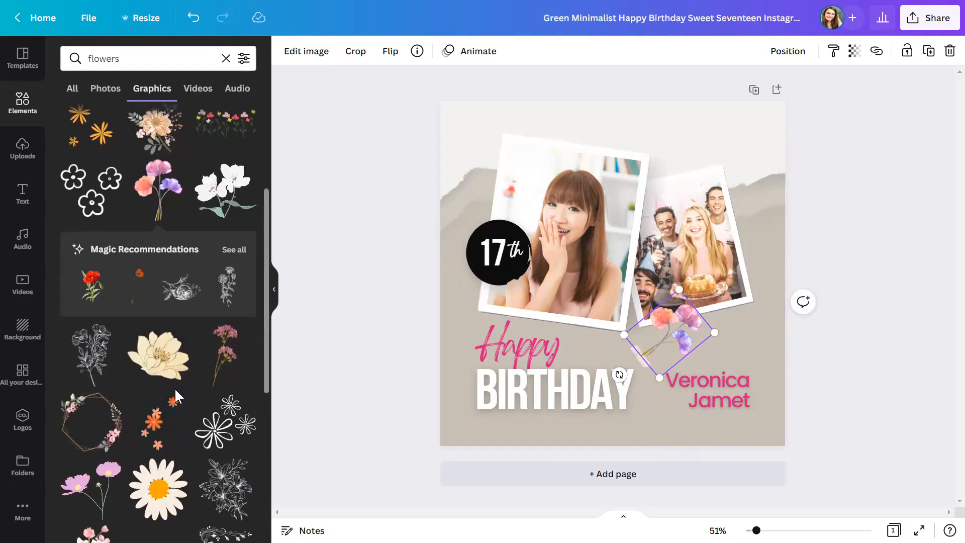
{"action": "scroll", "coordinate": [171, 382], "scroll_direction": "up", "scroll_amount": 2}
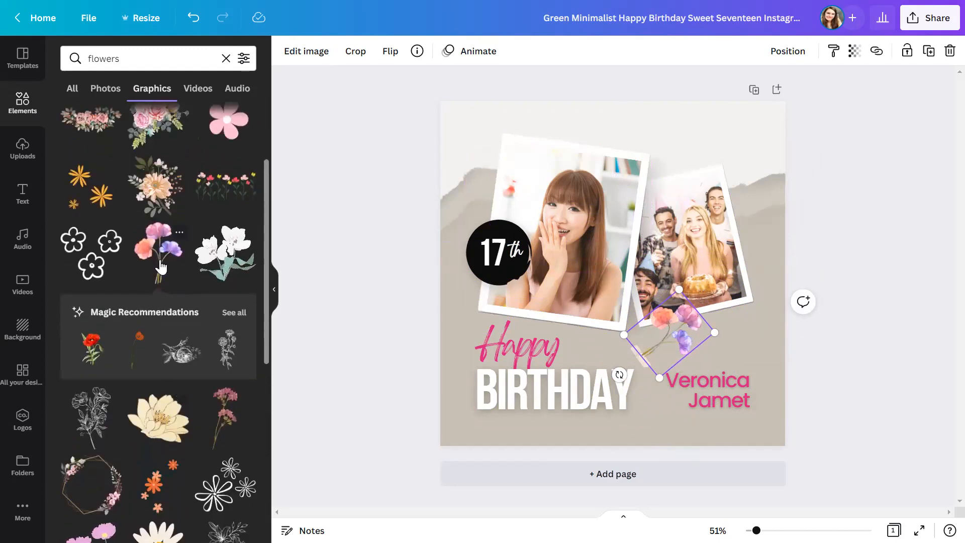
{"action": "left_click", "coordinate": [233, 313]}
{"action": "scroll", "coordinate": [200, 367], "scroll_direction": "down", "scroll_amount": 6}
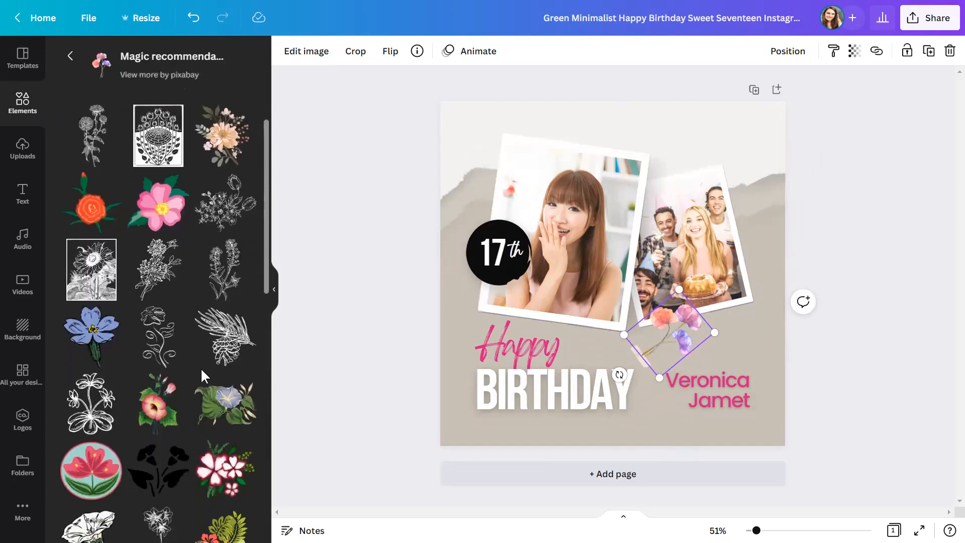
{"action": "scroll", "coordinate": [200, 366], "scroll_direction": "up", "scroll_amount": 6}
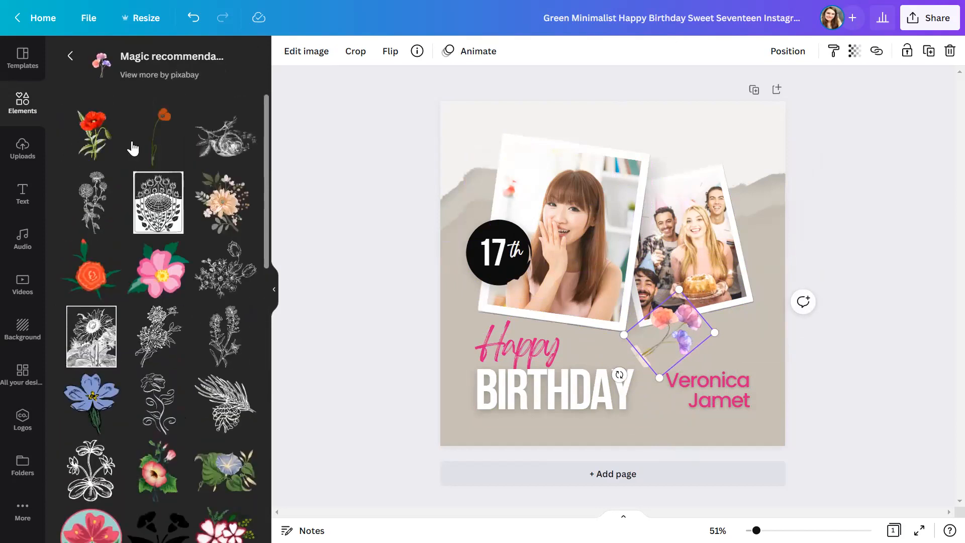
{"action": "left_click", "coordinate": [72, 57]}
{"action": "scroll", "coordinate": [210, 323], "scroll_direction": "down", "scroll_amount": 2}
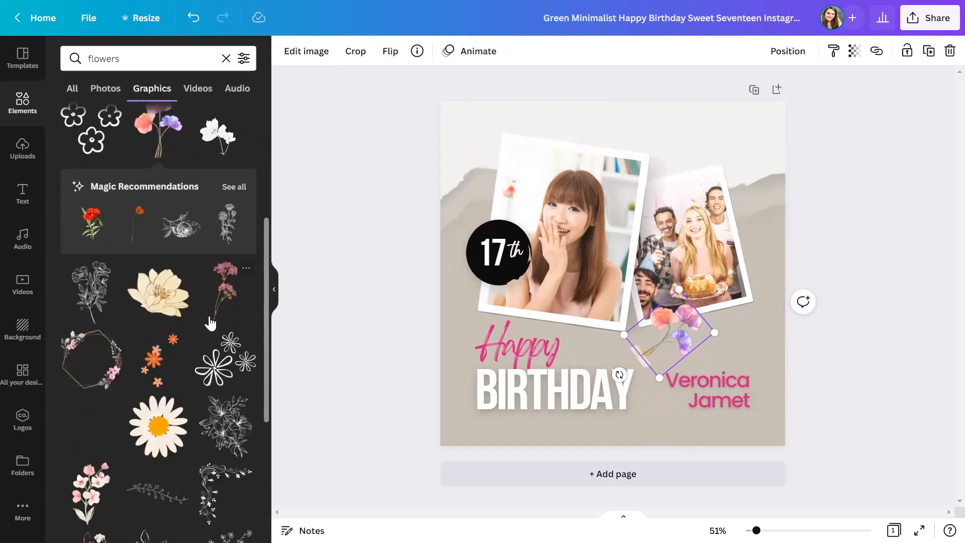
{"action": "scroll", "coordinate": [209, 323], "scroll_direction": "up", "scroll_amount": 5}
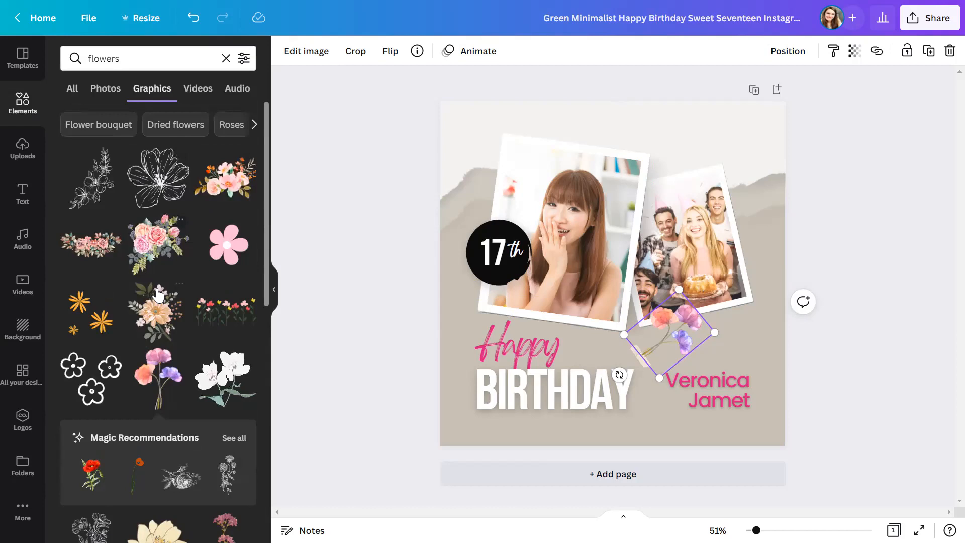
{"action": "scroll", "coordinate": [168, 321], "scroll_direction": "down", "scroll_amount": 2}
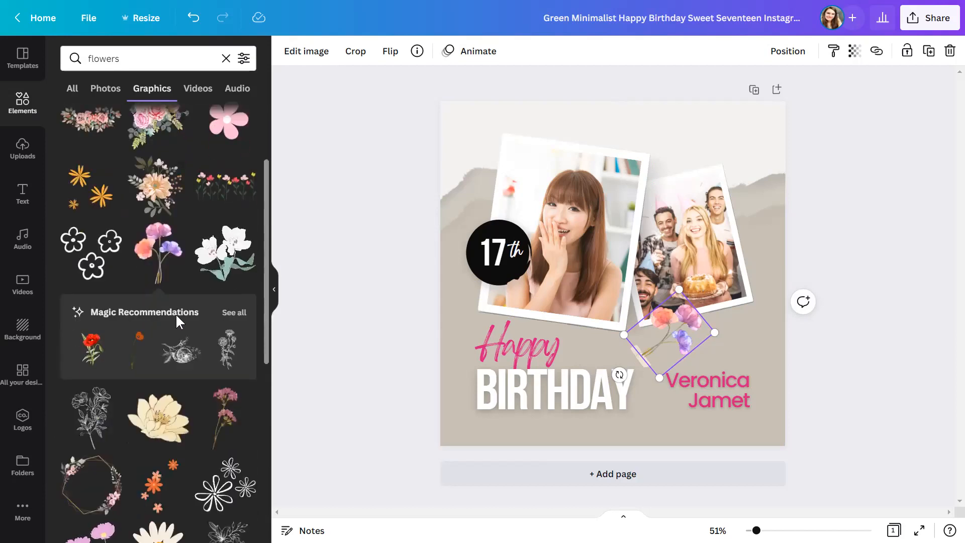
{"action": "scroll", "coordinate": [176, 322], "scroll_direction": "down", "scroll_amount": 3}
{"action": "scroll", "coordinate": [174, 319], "scroll_direction": "up", "scroll_amount": 5}
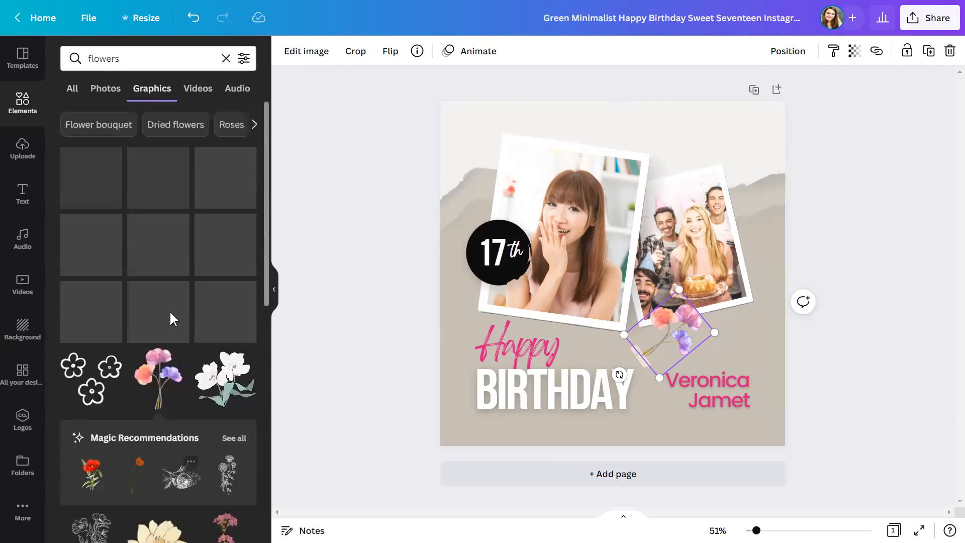
- Search the graphics for "orchids" and delete the multicolored three-flower graphic from the page
{"action": "left_click", "coordinate": [71, 65]}
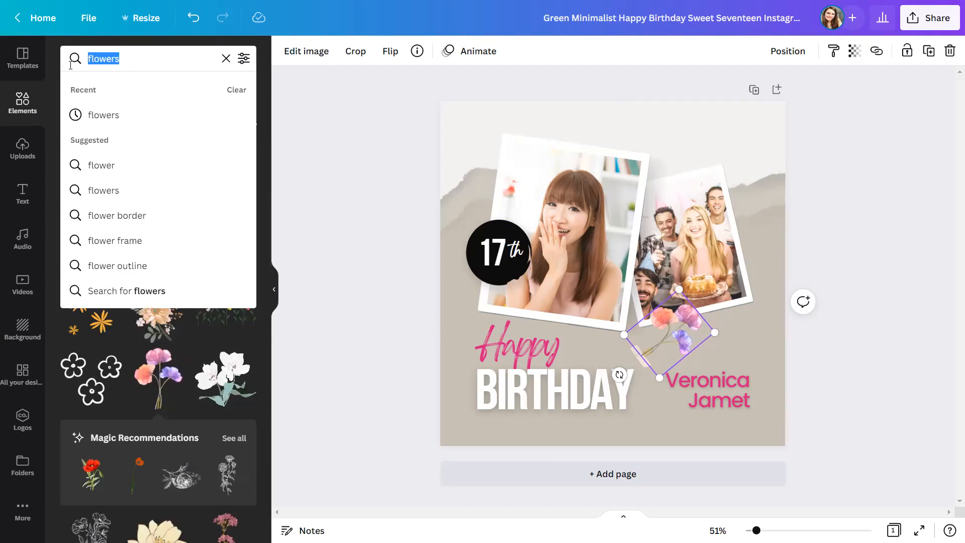
{"action": "type", "text": "orchids"}
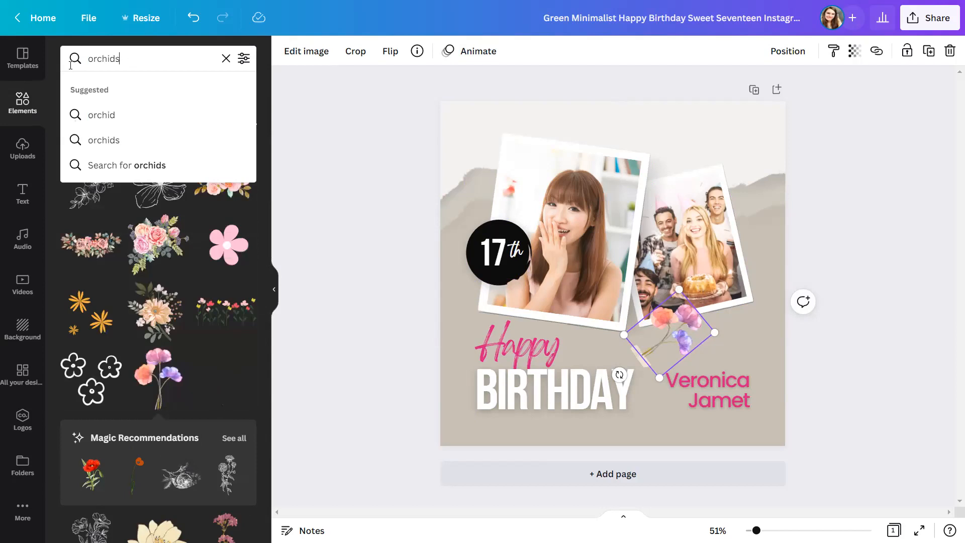
{"action": "key", "text": "Return"}
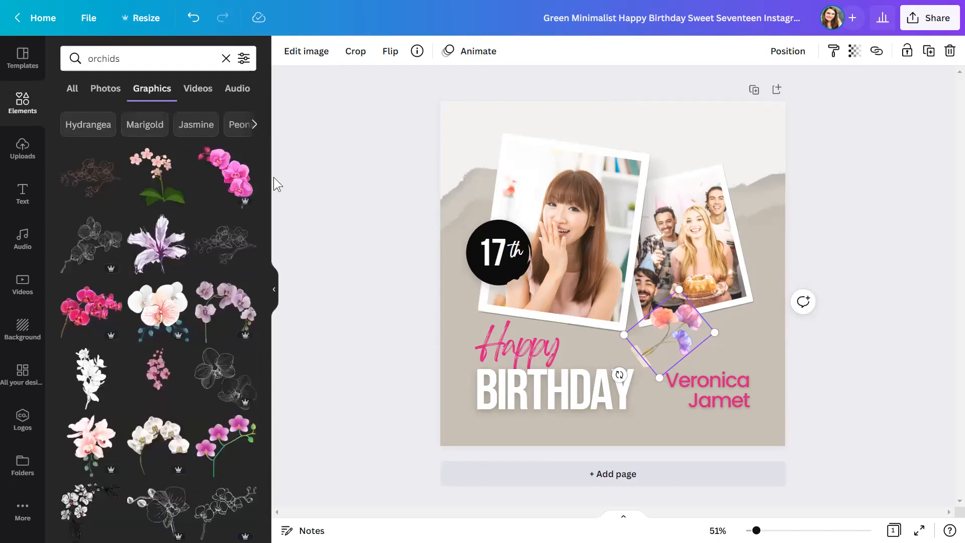
{"action": "key", "text": "Delete"}
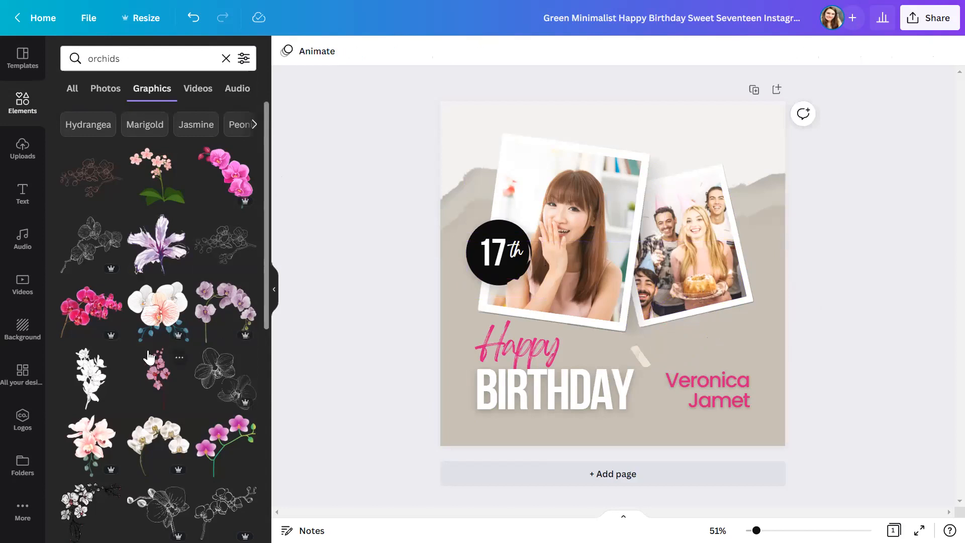
- Add the black line-art orchid branch, shrink it, and place it just above the celebrant's name
{"action": "scroll", "coordinate": [210, 372], "scroll_direction": "down", "scroll_amount": 3}
{"action": "left_click", "coordinate": [220, 387]}
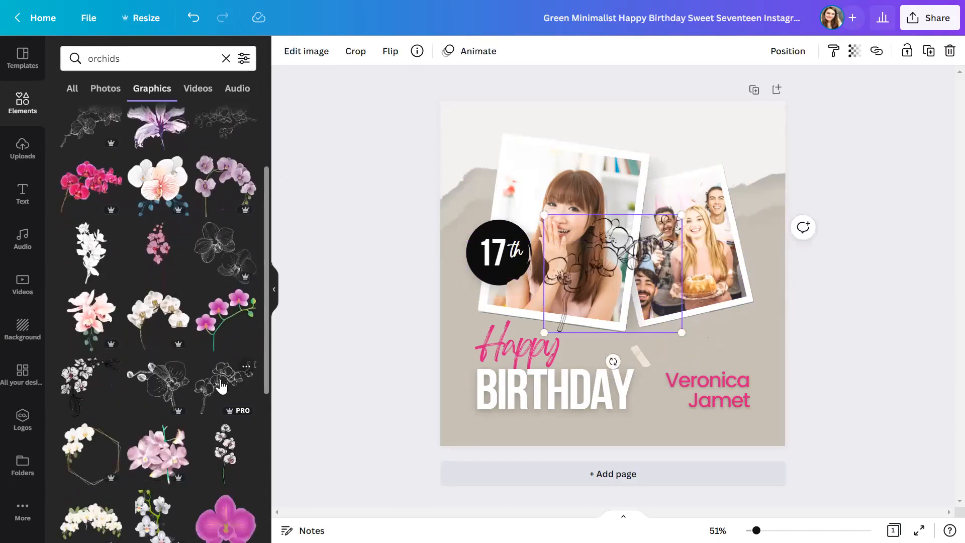
{"action": "left_click_drag", "start_coordinate": [606, 275], "coordinate": [687, 313]}
{"action": "left_click_drag", "start_coordinate": [623, 253], "coordinate": [674, 356]}
{"action": "left_click", "coordinate": [769, 357]}
{"action": "left_click", "coordinate": [685, 344]}
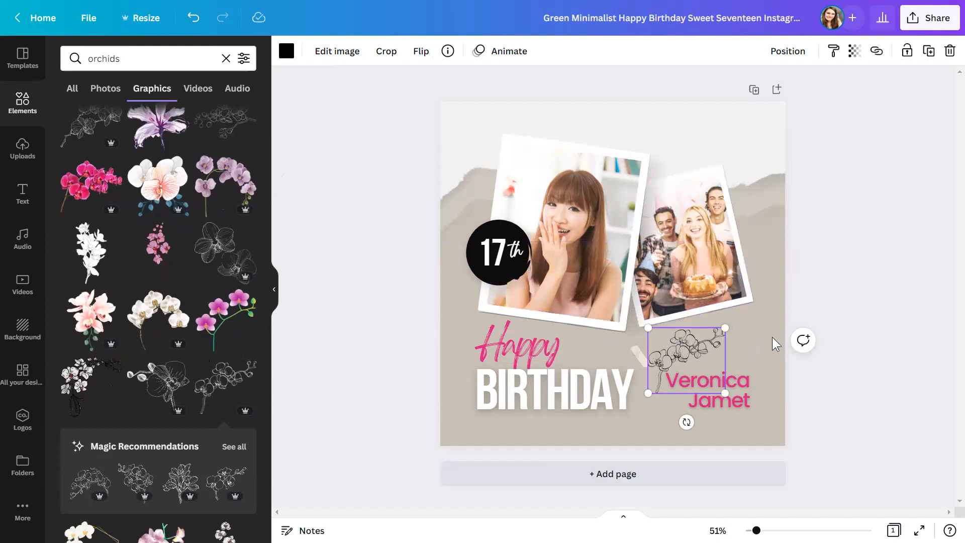
- Flip the orchid branch horizontally and move it over the right end of the celebrant's name
{"action": "left_click", "coordinate": [421, 51]}
{"action": "left_click", "coordinate": [452, 85]}
{"action": "left_click_drag", "start_coordinate": [698, 352], "coordinate": [749, 357]}
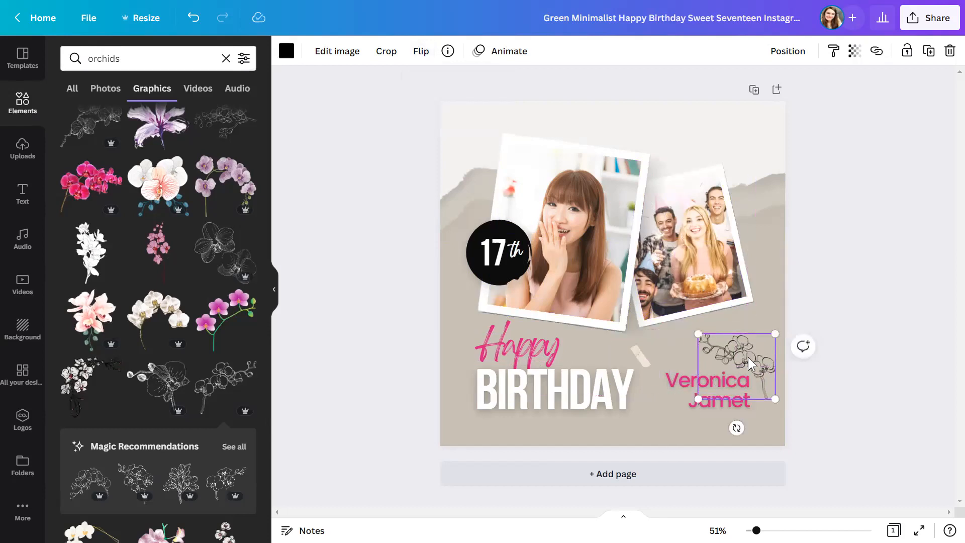
{"action": "left_click", "coordinate": [762, 295]}
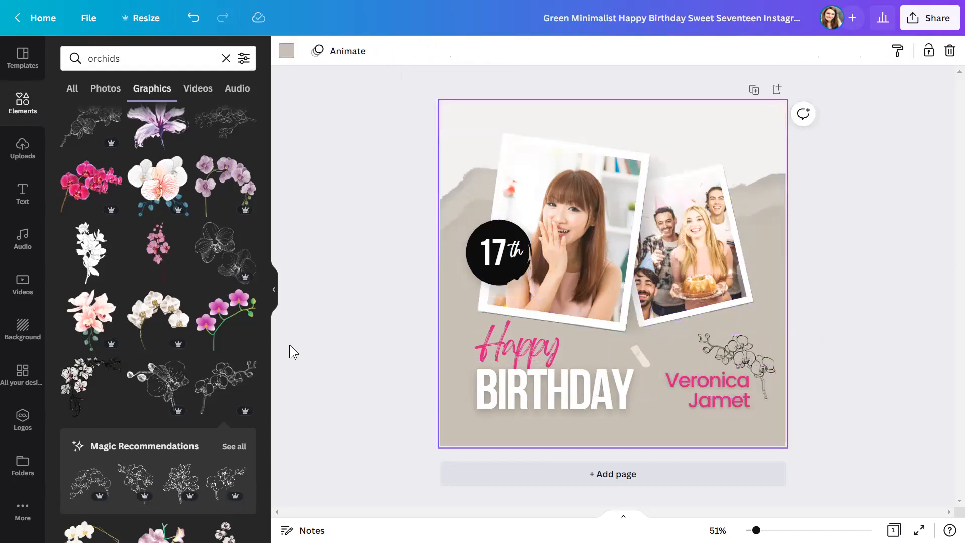
- Add an upright line-art orchid from Magic Recommendations, shrink and tilt it, and place it at the larger photo's upper-left corner
{"action": "scroll", "coordinate": [213, 400], "scroll_direction": "down", "scroll_amount": 5}
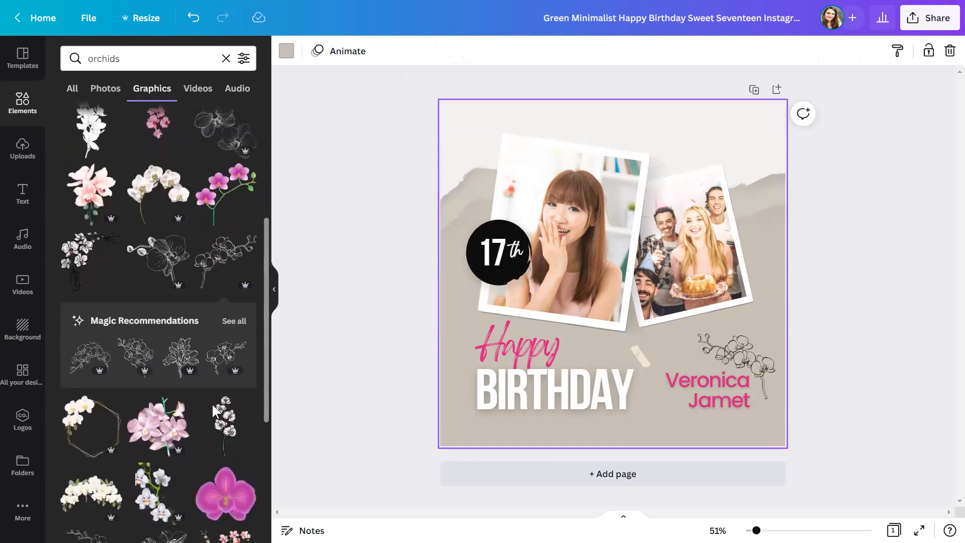
{"action": "left_click", "coordinate": [238, 325]}
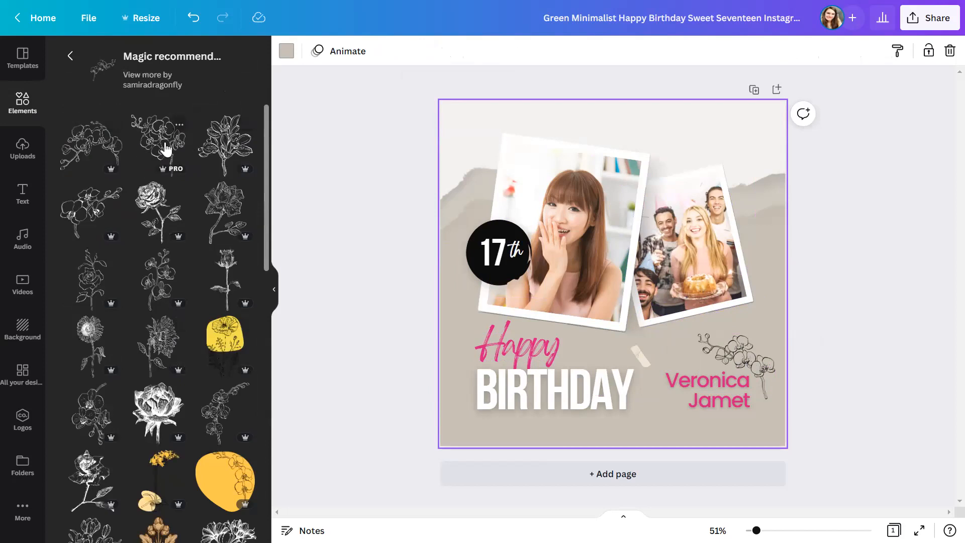
{"action": "left_click", "coordinate": [157, 284]}
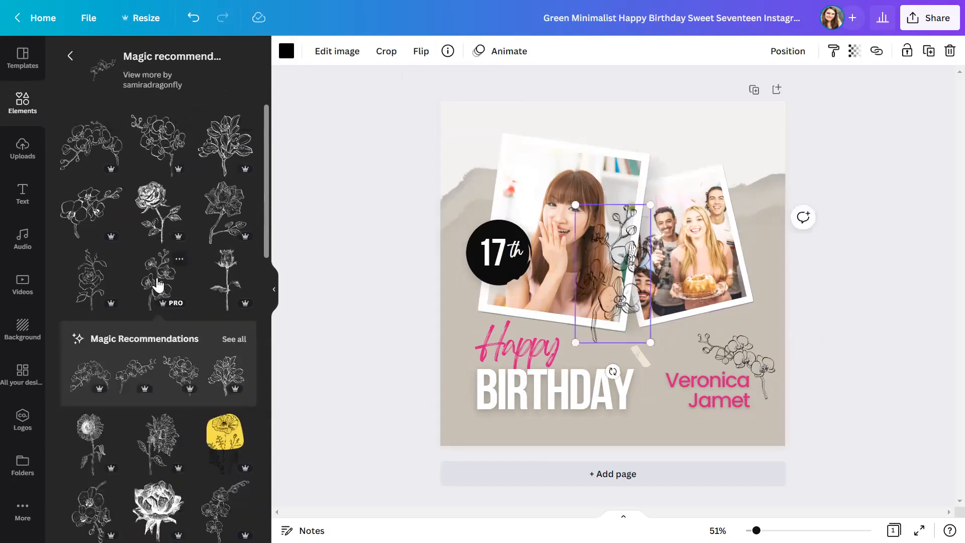
{"action": "left_click_drag", "start_coordinate": [605, 274], "coordinate": [475, 169]}
{"action": "left_click_drag", "start_coordinate": [449, 119], "coordinate": [477, 171]}
{"action": "left_click_drag", "start_coordinate": [496, 203], "coordinate": [484, 151]}
{"action": "left_click_drag", "start_coordinate": [482, 230], "coordinate": [437, 231]}
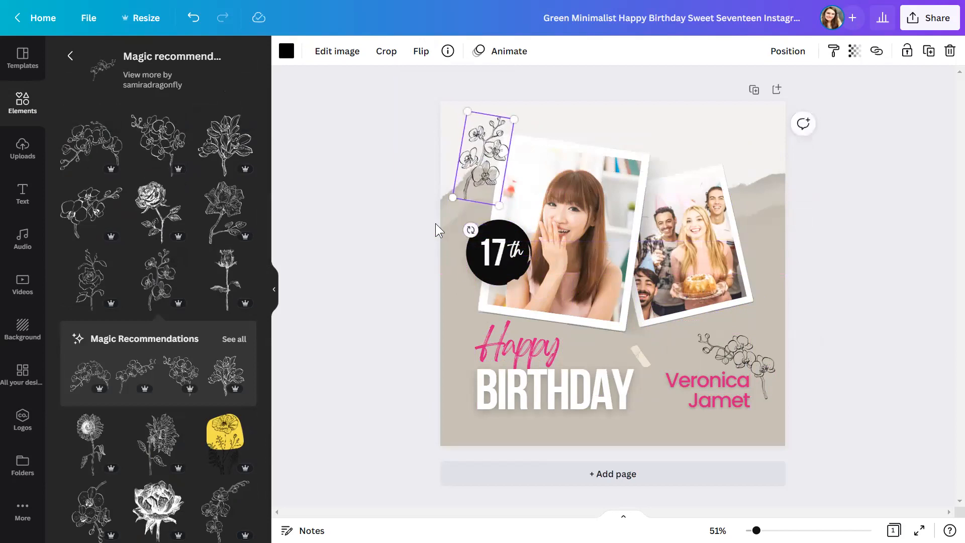
{"action": "left_click", "coordinate": [396, 234]}
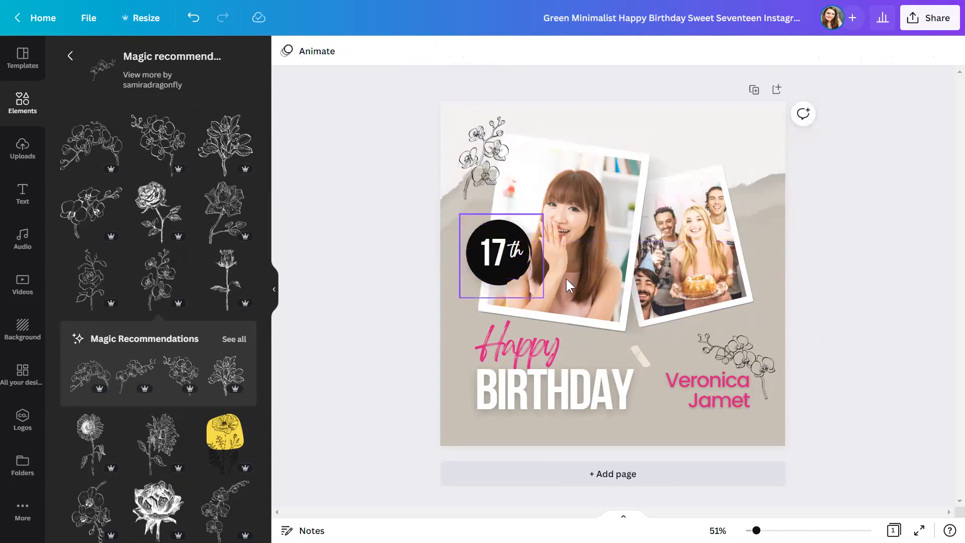
- Leave the Magic Recommendations results and search all elements for "mompreneur"
{"action": "left_click", "coordinate": [568, 217]}
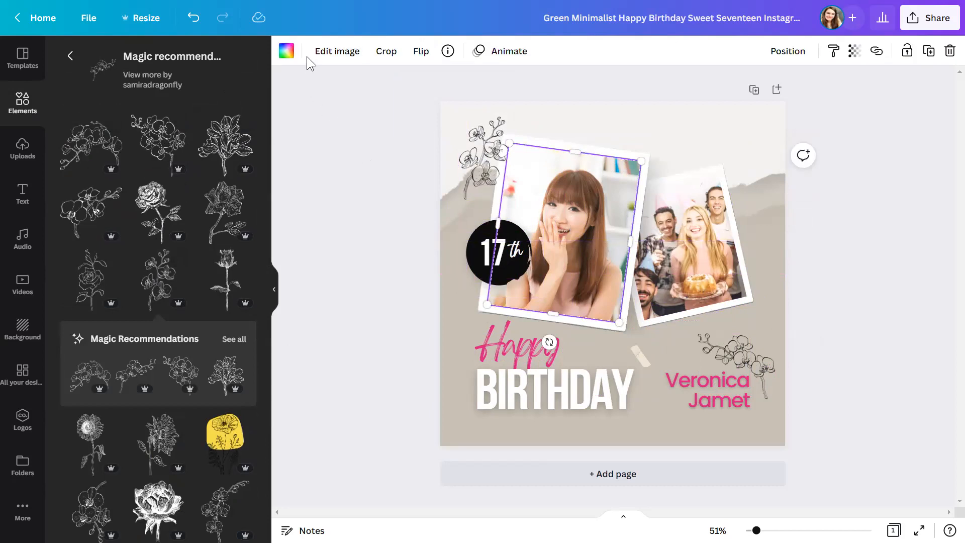
{"action": "left_click", "coordinate": [70, 55]}
{"action": "scroll", "coordinate": [215, 303], "scroll_direction": "up", "scroll_amount": 5}
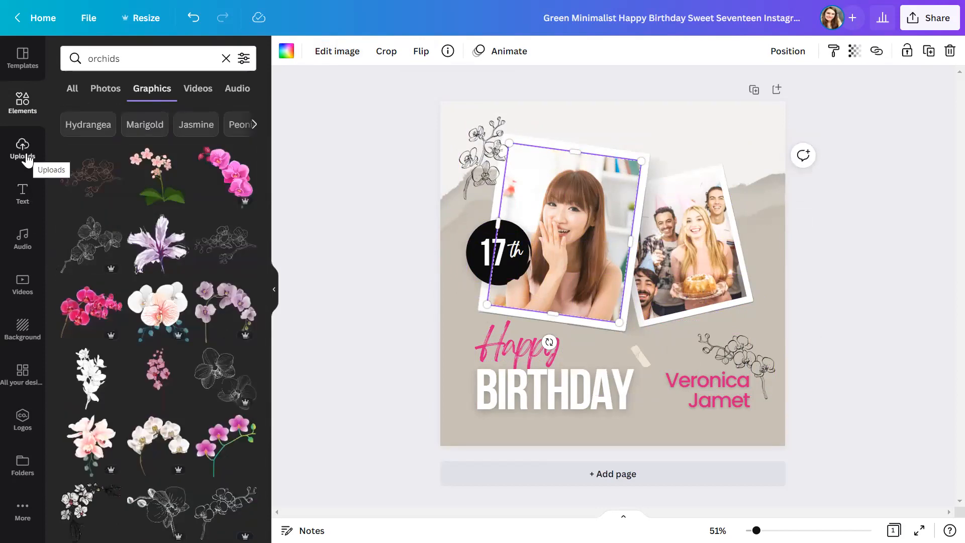
{"action": "left_click", "coordinate": [20, 108]}
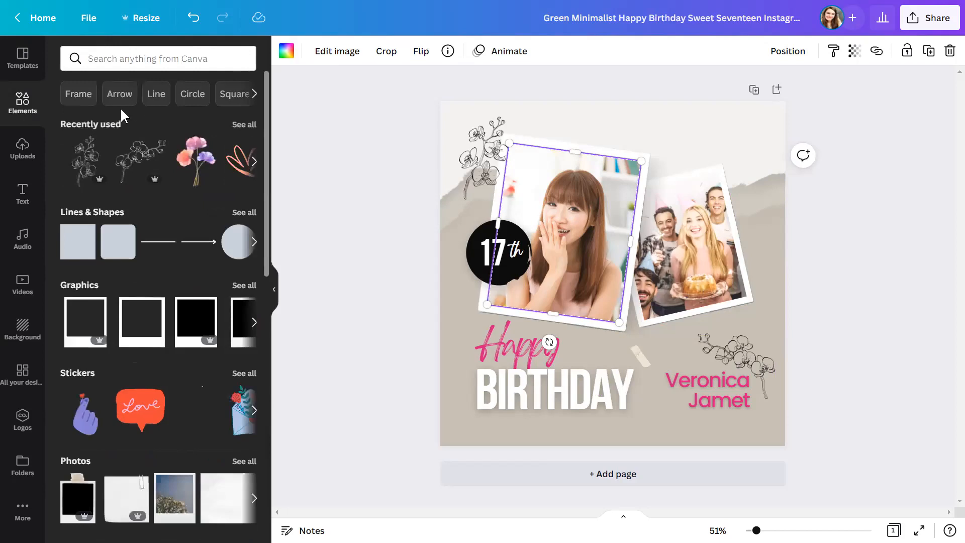
{"action": "left_click", "coordinate": [160, 63]}
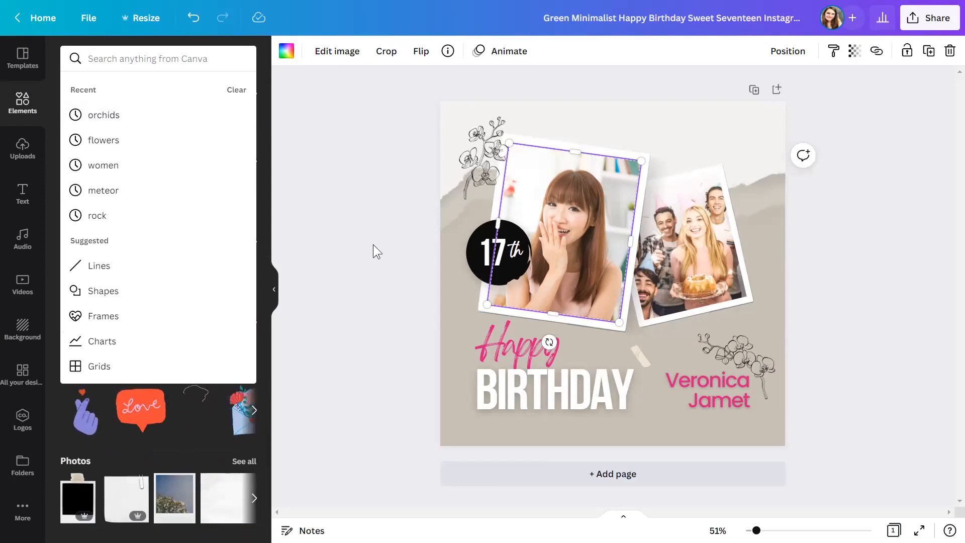
{"action": "type", "text": "mompreneur"}
{"action": "key", "text": "Return"}
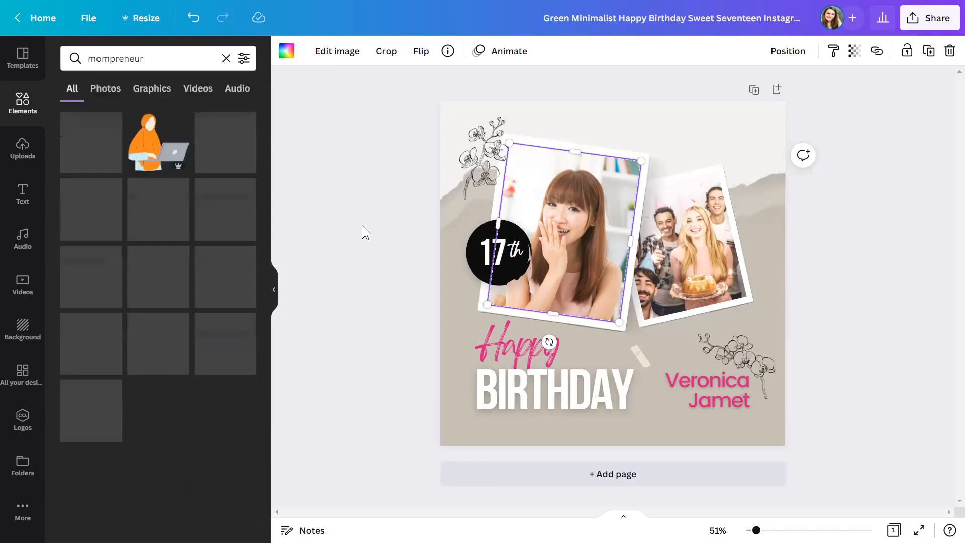
- Search the elements for "working moms" and narrow the results to photos
{"action": "left_click", "coordinate": [75, 46]}
{"action": "key", "text": "ctrl+a"}
{"action": "type", "text": "mom"}
{"action": "key", "text": "BackSpace"}
{"action": "key", "text": "BackSpace"}
{"action": "key", "text": "BackSpace"}
{"action": "type", "text": "working moms"}
{"action": "key", "text": "Return"}
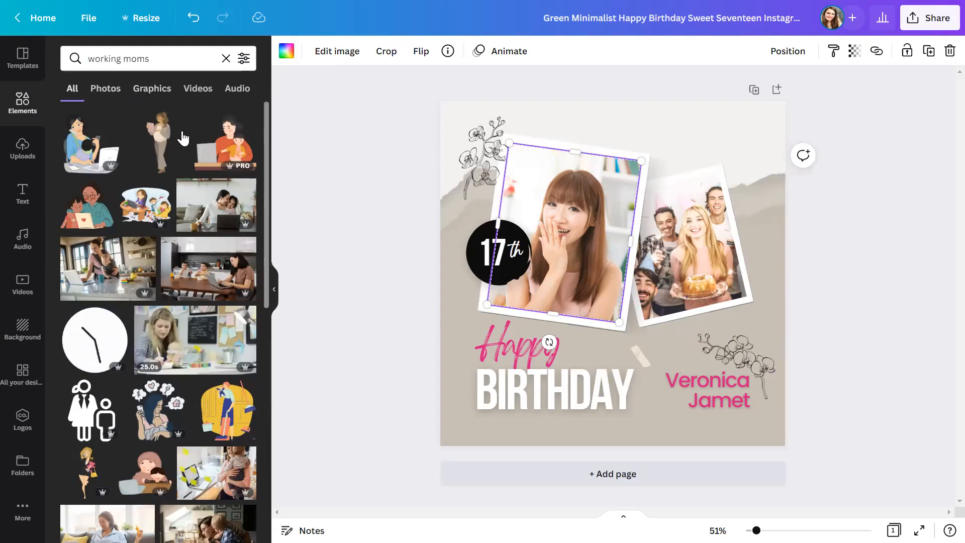
{"action": "left_click", "coordinate": [152, 91]}
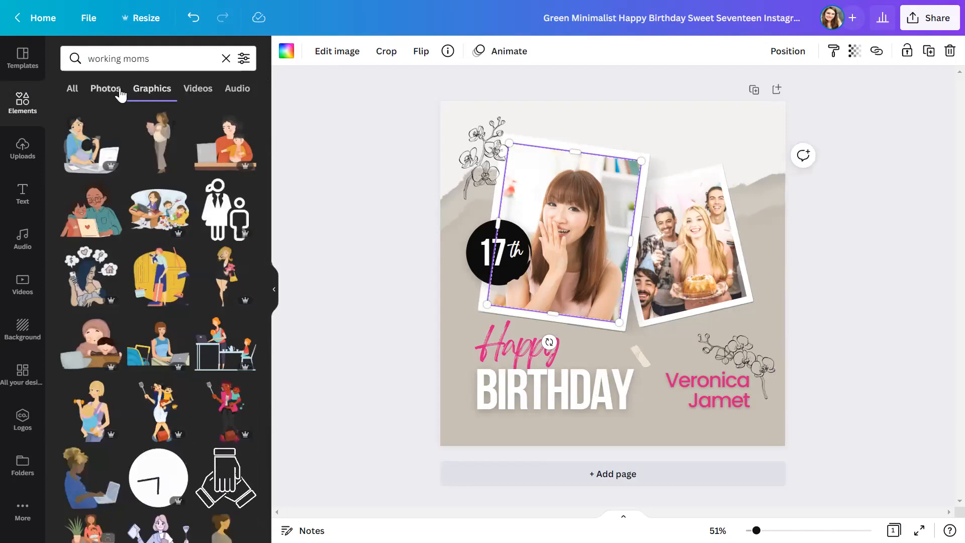
{"action": "left_click", "coordinate": [120, 91]}
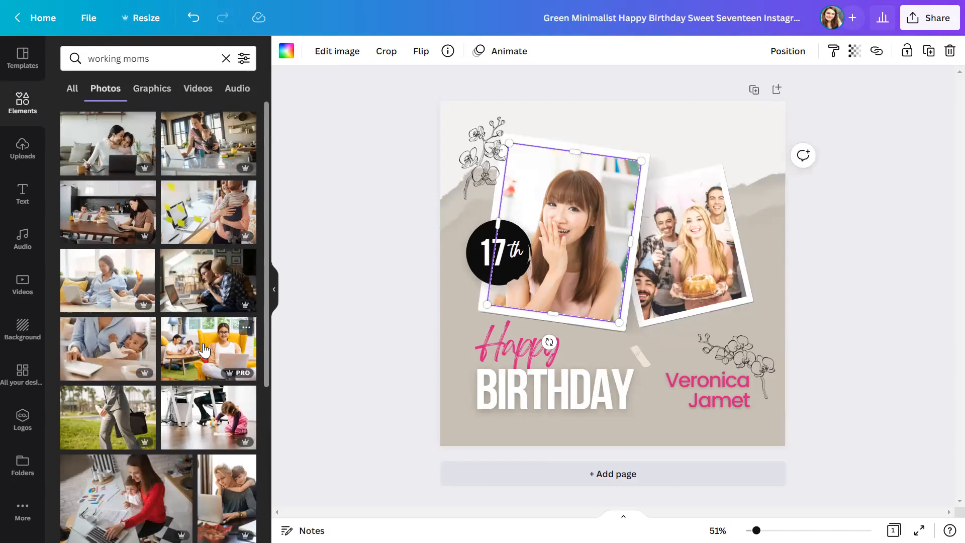
- Replace the larger photo with the woman with a laptop in a yellow armchair, and reposition the crop to centre her in the frame
{"action": "left_click_drag", "start_coordinate": [451, 274], "coordinate": [458, 283]}
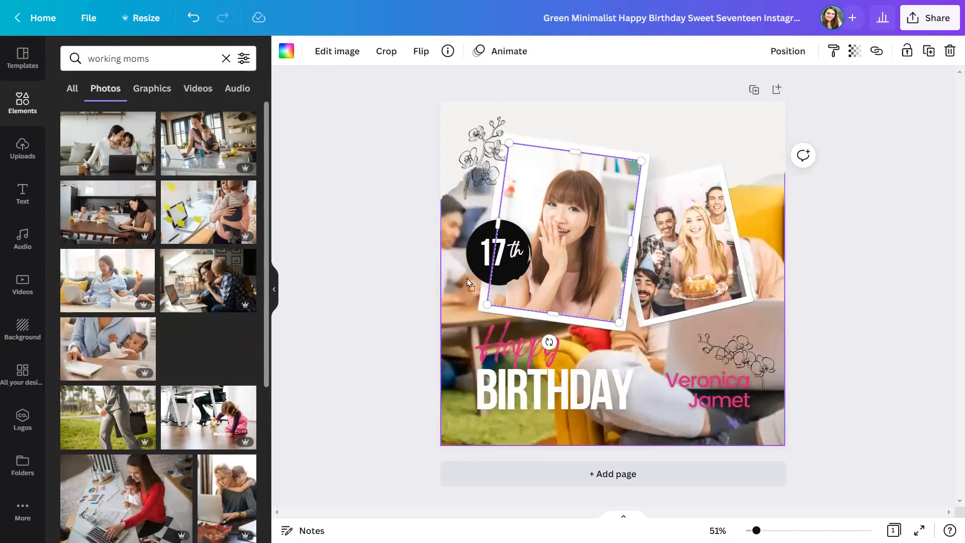
{"action": "left_click_drag", "start_coordinate": [559, 226], "coordinate": [576, 261]}
{"action": "double_click", "coordinate": [578, 268]}
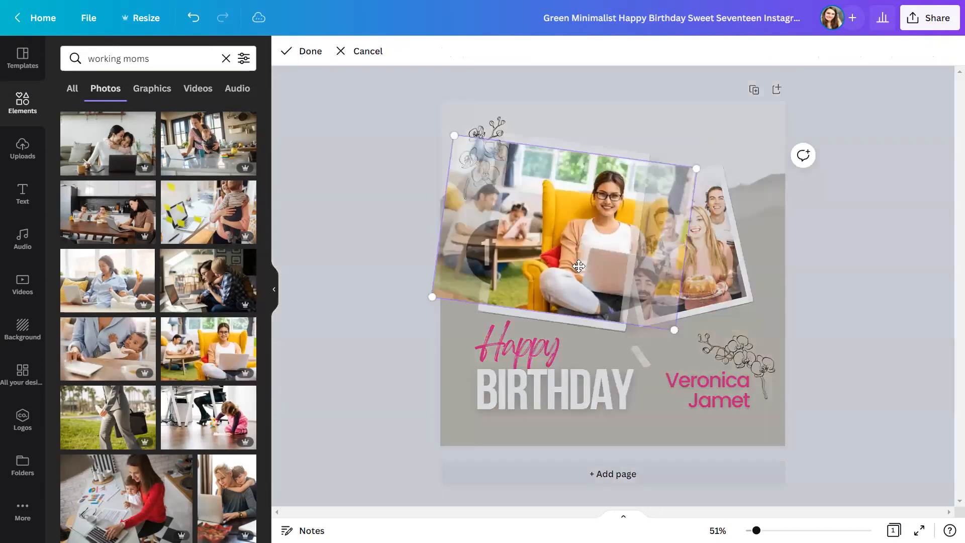
{"action": "left_click_drag", "start_coordinate": [596, 259], "coordinate": [563, 250]}
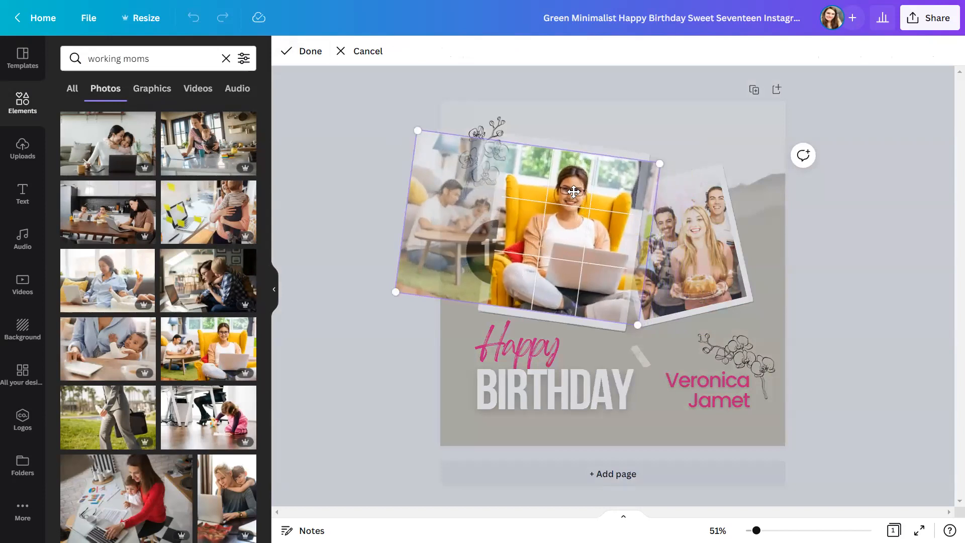
{"action": "left_click", "coordinate": [310, 51]}
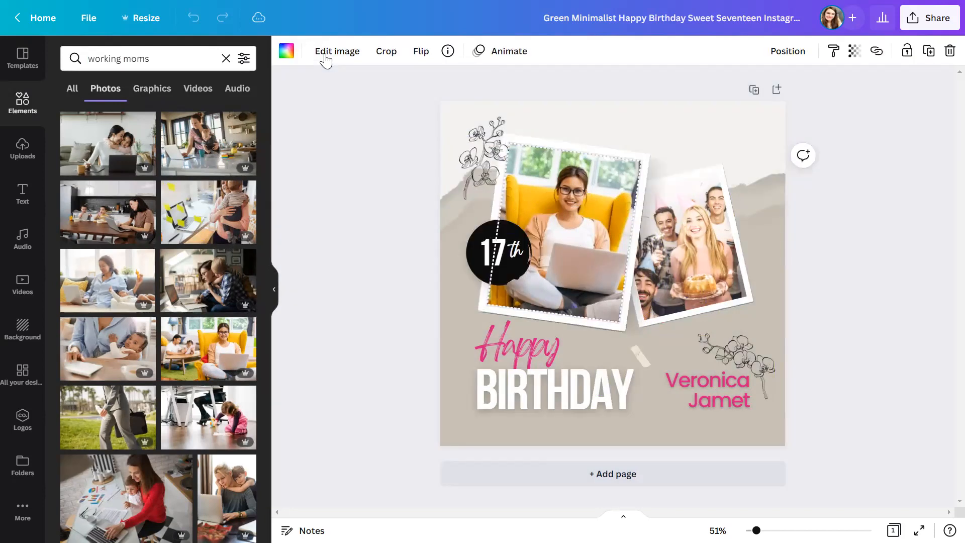
- Replace the smaller framed photo with the mother in a red sweater holding a child, shifting the crop so both fit the frame
{"action": "left_click", "coordinate": [701, 262]}
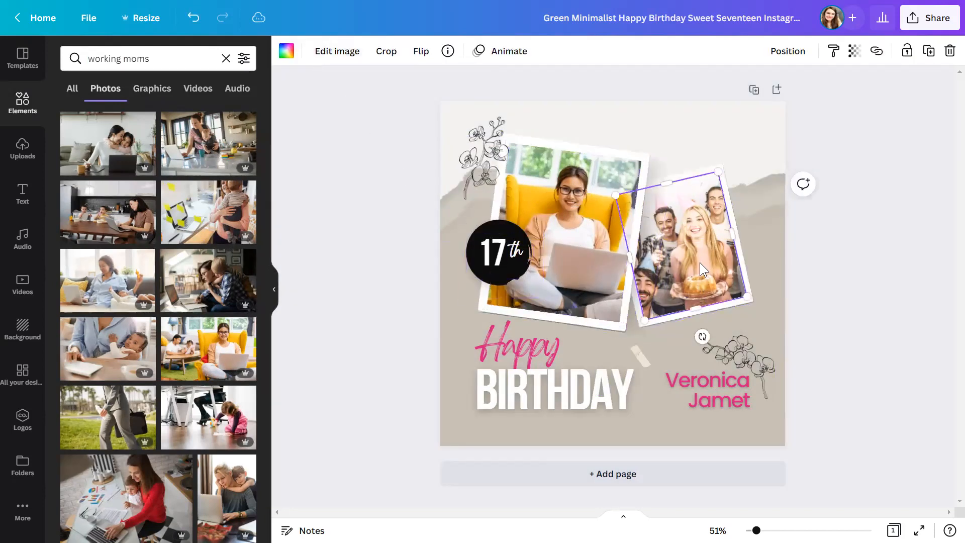
{"action": "scroll", "coordinate": [213, 332], "scroll_direction": "down", "scroll_amount": 4}
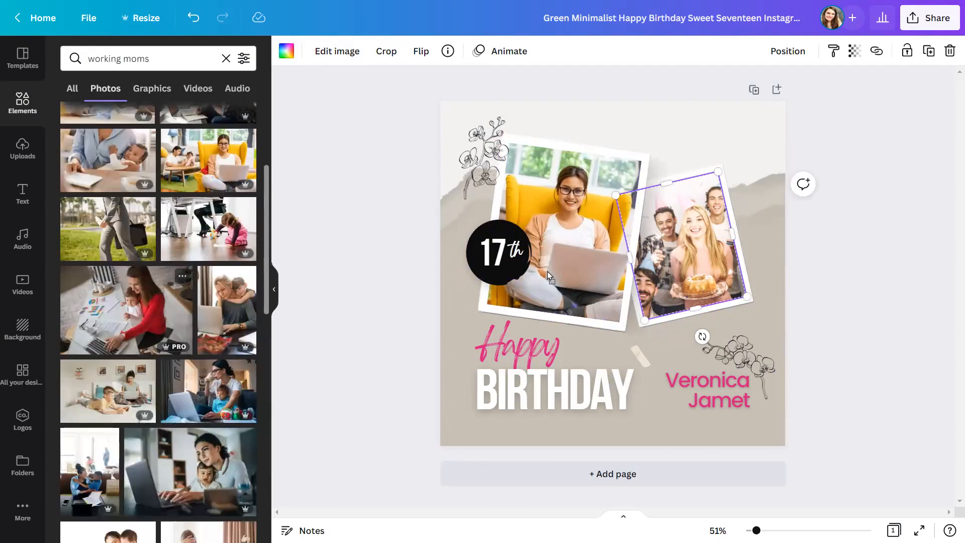
{"action": "mouse_move", "coordinate": [673, 283]}
{"action": "left_mouse_down"}
{"action": "mouse_move", "coordinate": [648, 274]}
{"action": "mouse_move", "coordinate": [666, 271]}
{"action": "left_mouse_up"}
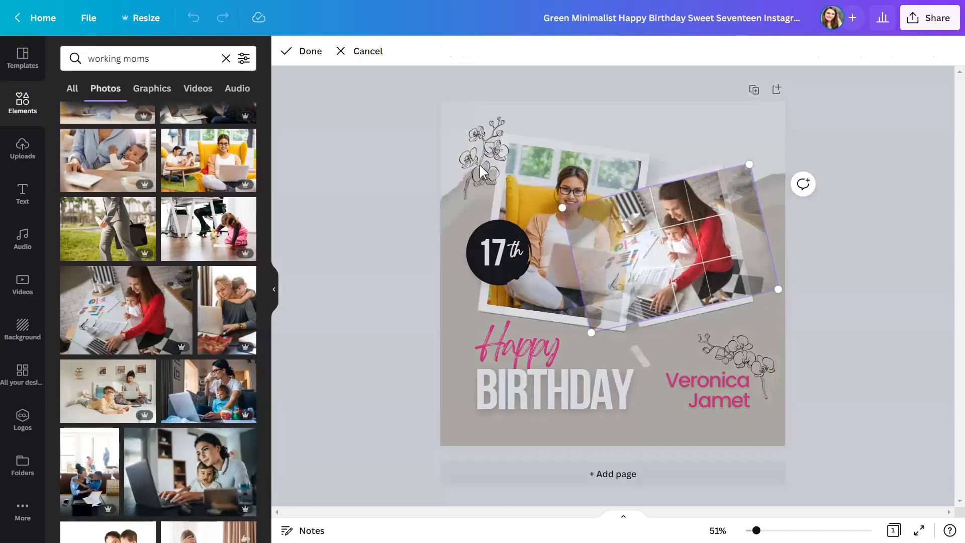
{"action": "left_click", "coordinate": [306, 58]}
{"action": "left_click", "coordinate": [858, 312]}
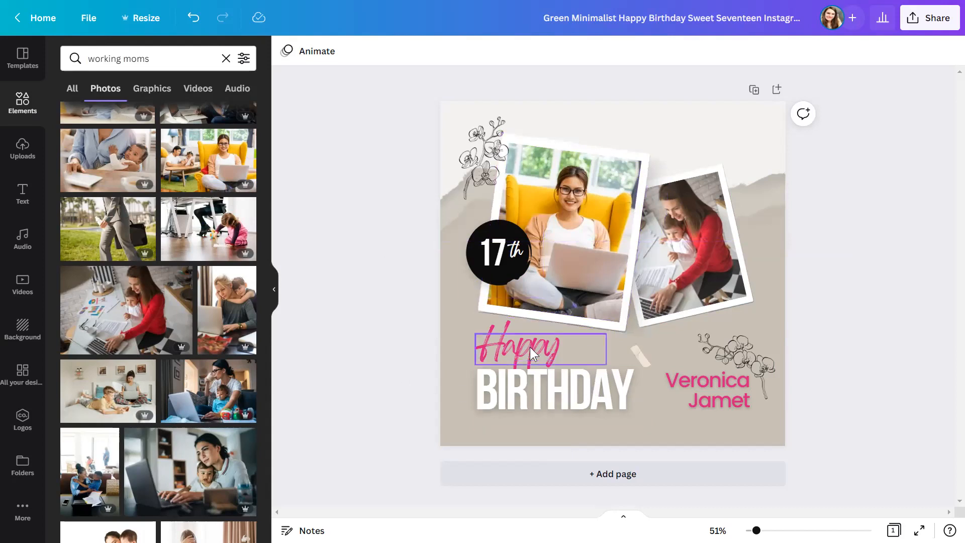
- Try Montserrat Semi-Bold on the "Birthday" text, and settle on the regular Montserrat font
{"action": "left_click", "coordinate": [531, 390]}
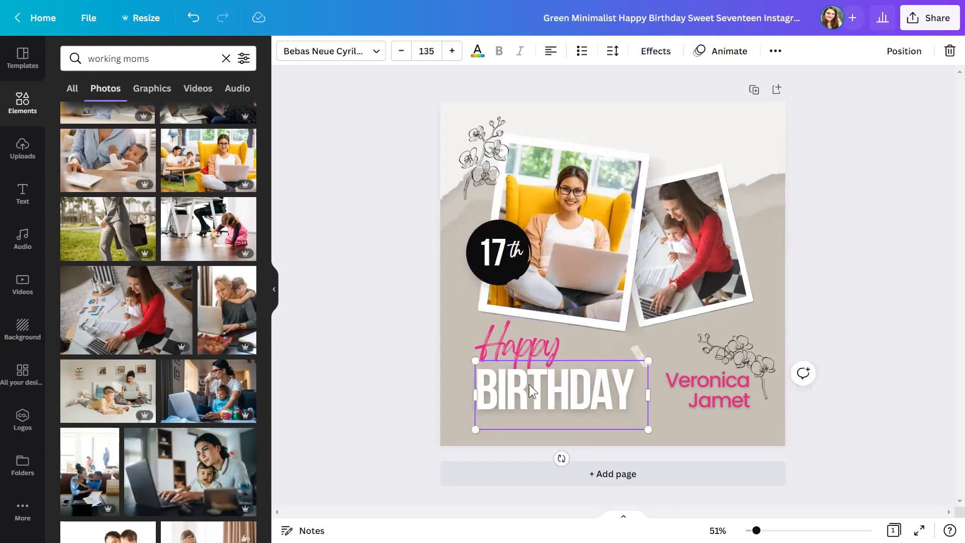
{"action": "left_click", "coordinate": [376, 52]}
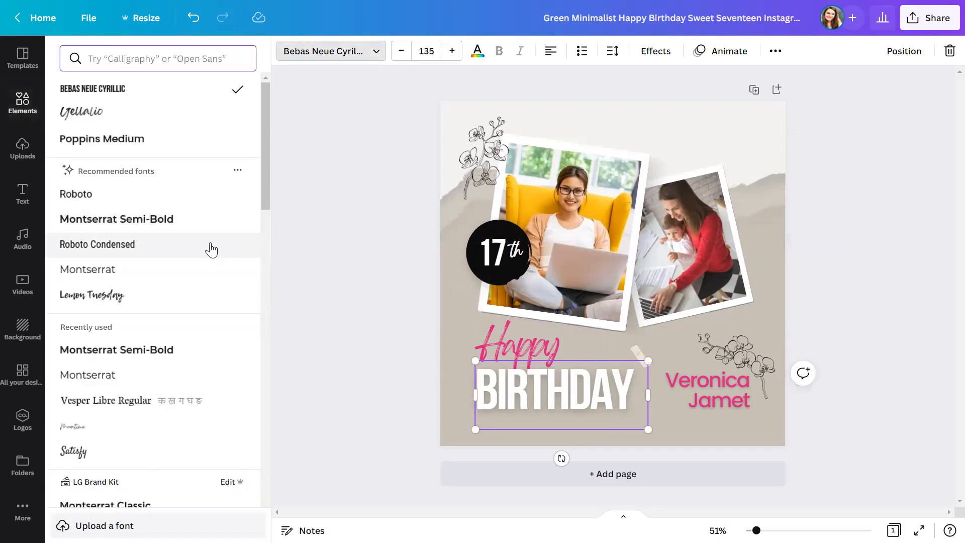
{"action": "left_click", "coordinate": [128, 224]}
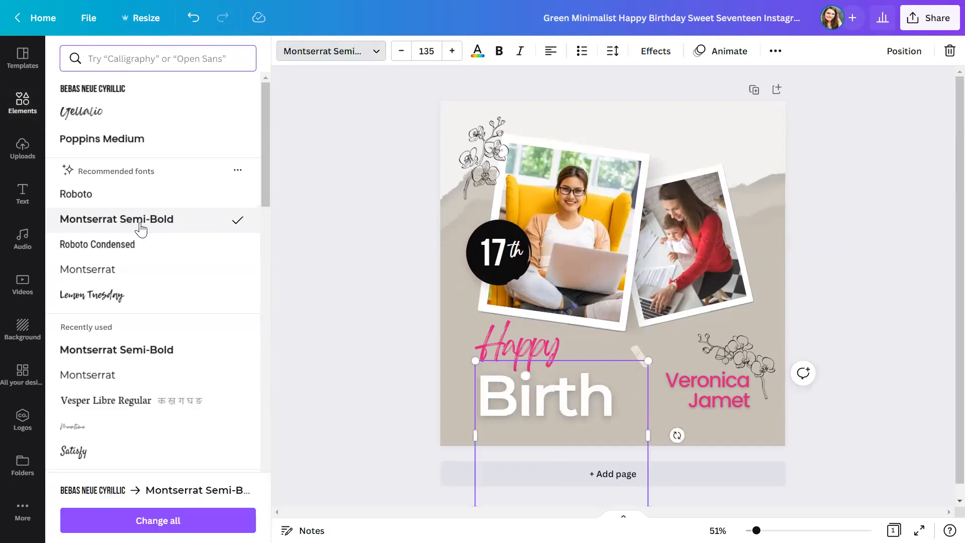
{"action": "left_click", "coordinate": [115, 376]}
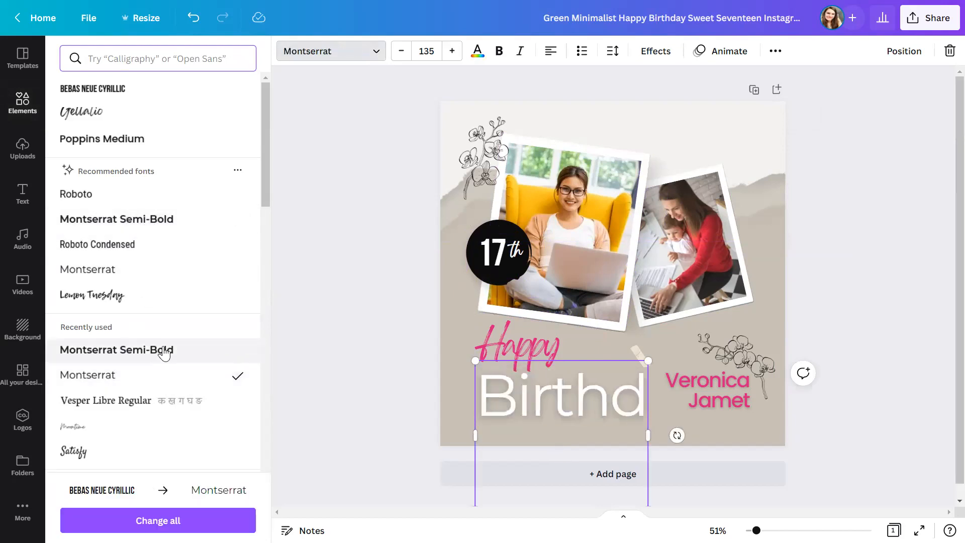
- Reduce the "Birthday" text size to 97.2 so the word fits on one line
{"action": "left_click", "coordinate": [401, 53]}
{"action": "left_click", "coordinate": [401, 52]}
{"action": "left_click", "coordinate": [401, 52]}
{"action": "left_click", "coordinate": [401, 52]}
{"action": "left_click", "coordinate": [402, 53]}
{"action": "left_click", "coordinate": [401, 52]}
{"action": "left_click", "coordinate": [401, 52]}
{"action": "left_click", "coordinate": [402, 52]}
{"action": "left_click", "coordinate": [407, 58]}
{"action": "left_click", "coordinate": [407, 58]}
{"action": "left_click", "coordinate": [407, 58]}
{"action": "left_click", "coordinate": [407, 58]}
{"action": "left_click", "coordinate": [407, 57]}
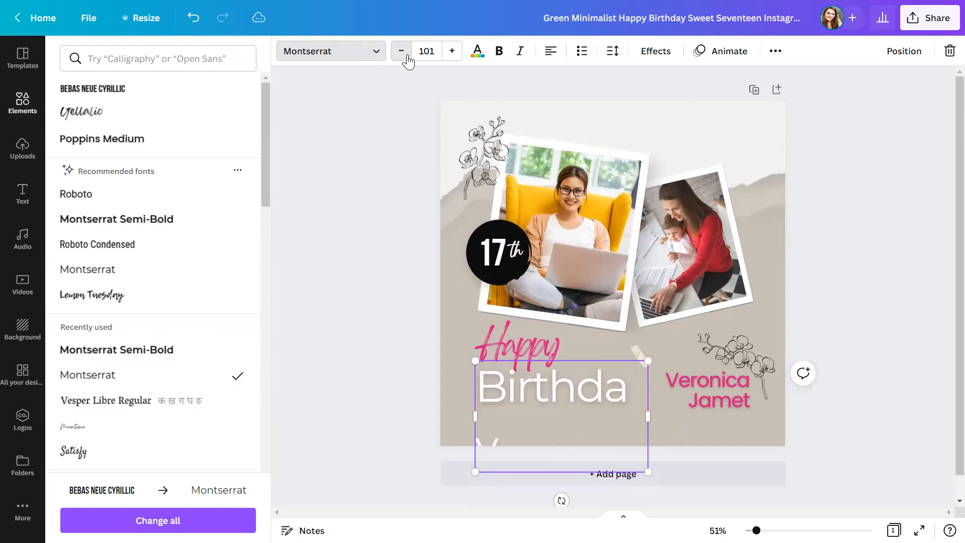
{"action": "left_click", "coordinate": [407, 58]}
{"action": "left_click", "coordinate": [395, 282]}
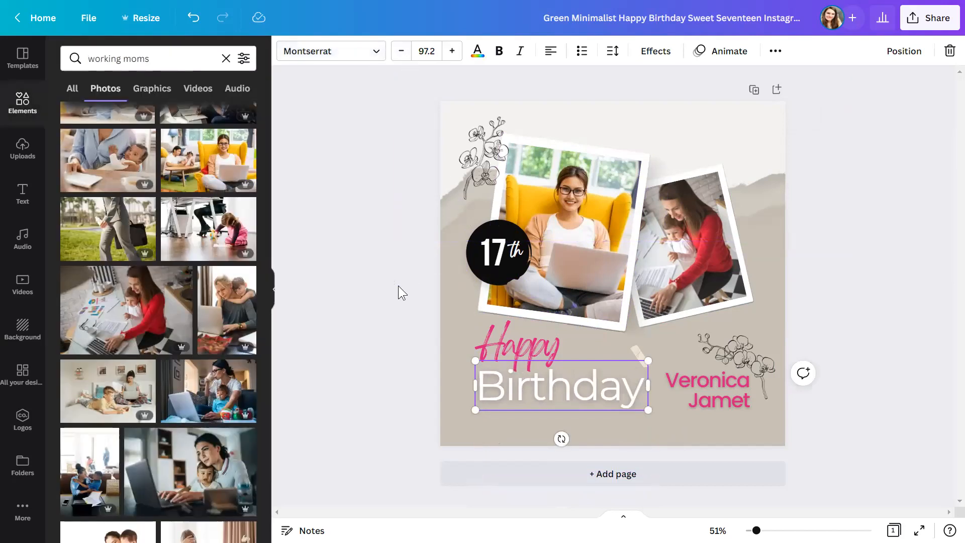
{"action": "left_click", "coordinate": [357, 304]}
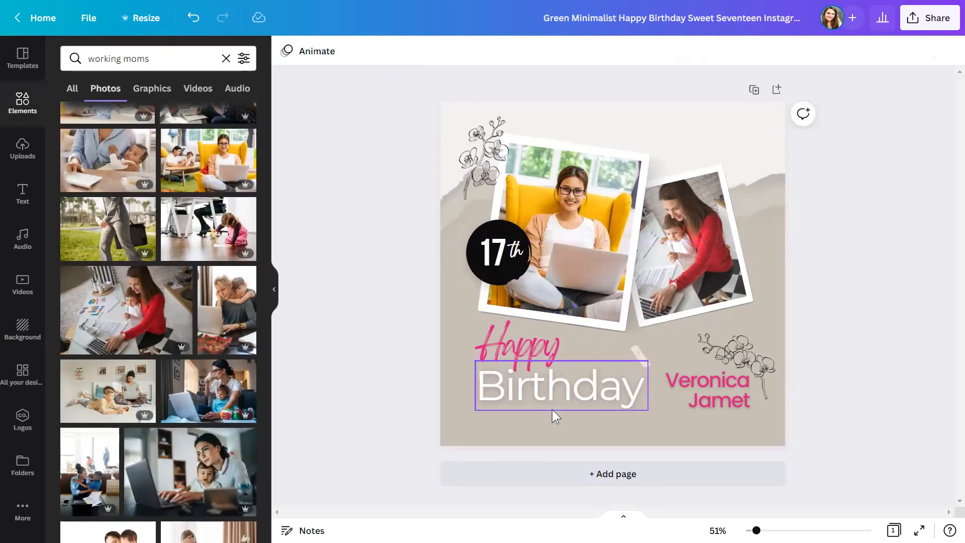
- Change the "Happy" text to the Brand Kit font Apricots, enlarge it to 85.6, and place it just above "Birthday"
{"action": "left_click", "coordinate": [522, 352]}
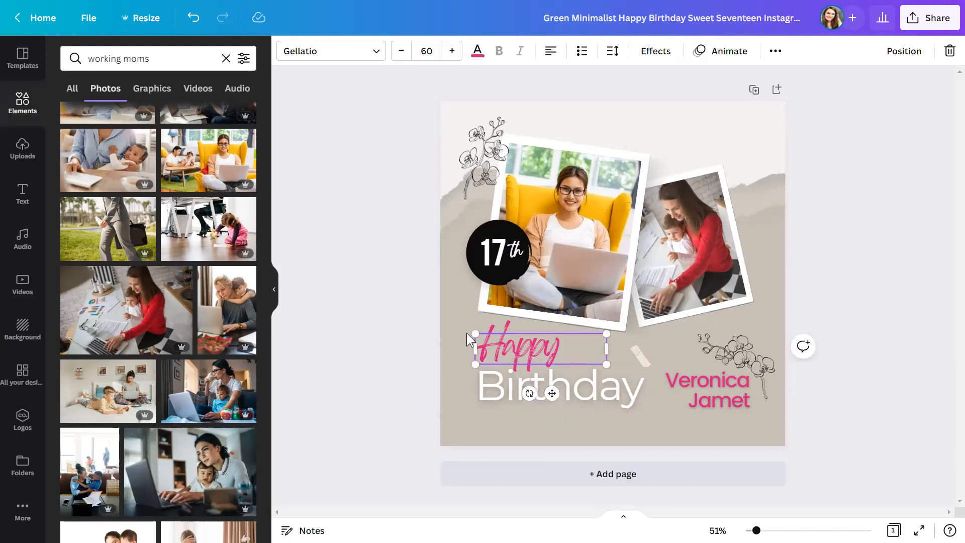
{"action": "left_click", "coordinate": [373, 52]}
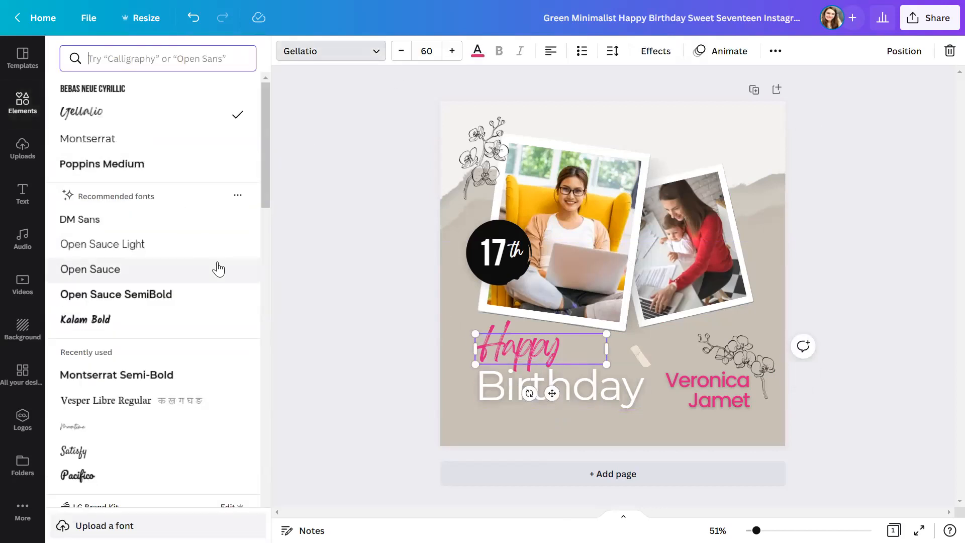
{"action": "scroll", "coordinate": [201, 329], "scroll_direction": "down", "scroll_amount": 4}
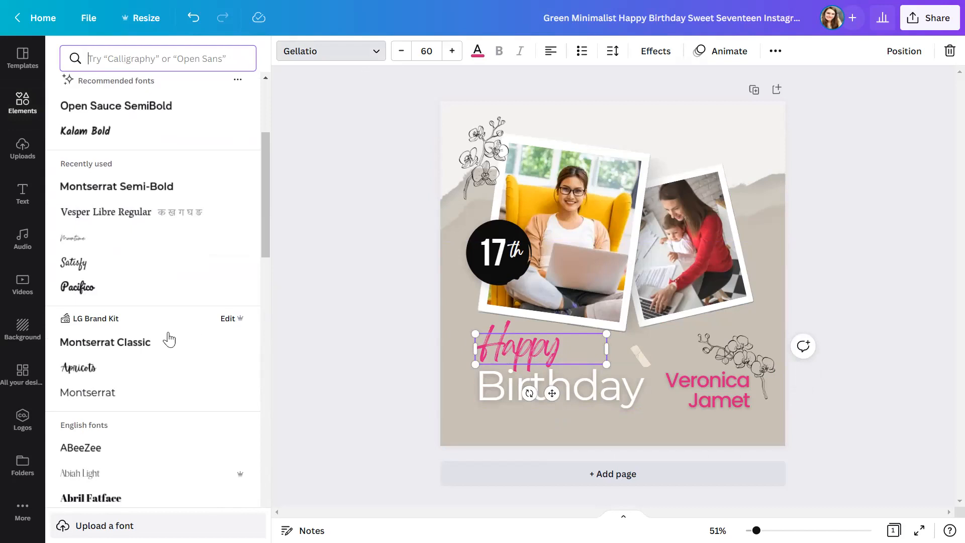
{"action": "left_click", "coordinate": [94, 370]}
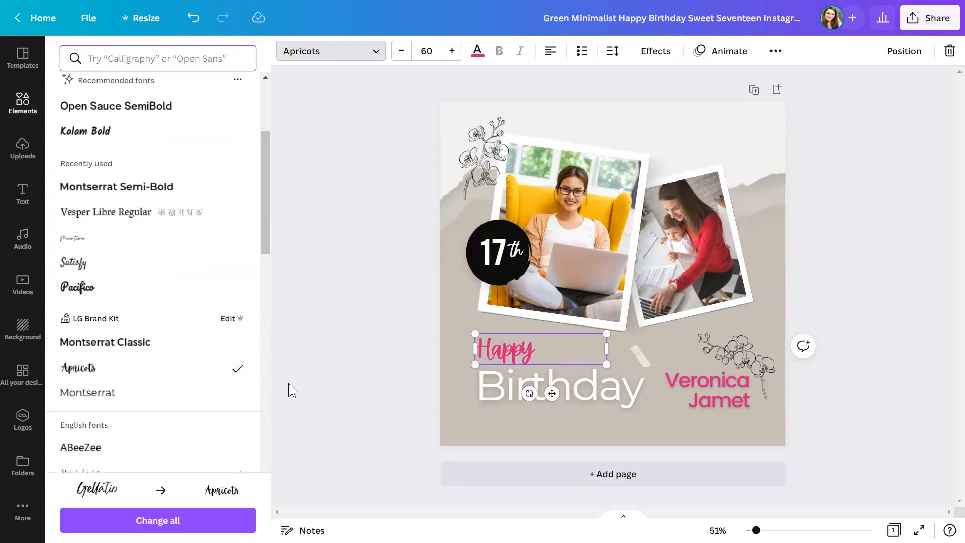
{"action": "left_click_drag", "start_coordinate": [607, 364], "coordinate": [663, 377]}
{"action": "left_click_drag", "start_coordinate": [518, 349], "coordinate": [520, 341]}
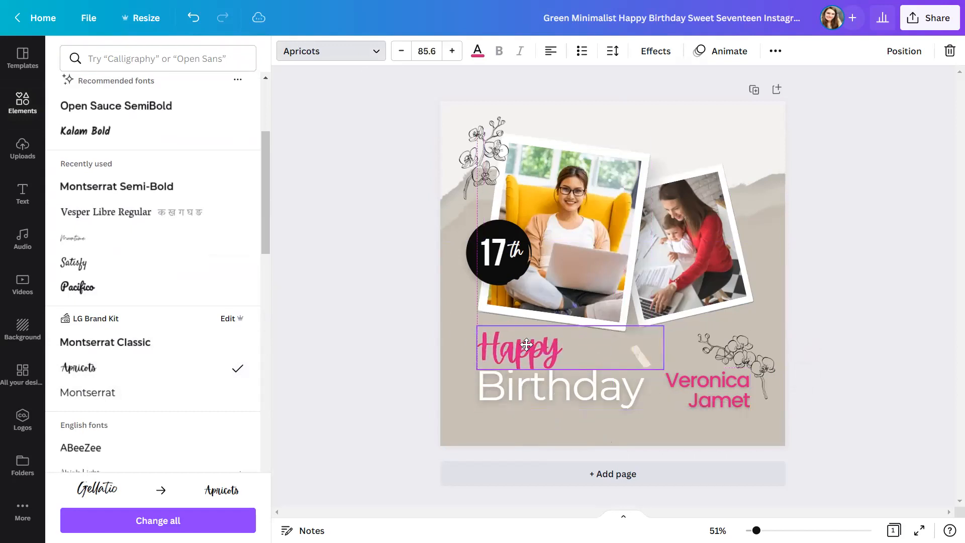
- Set the letter spacing of the "Happy" text to 0
{"action": "left_click", "coordinate": [614, 51]}
{"action": "left_click_drag", "start_coordinate": [640, 111], "coordinate": [656, 110]}
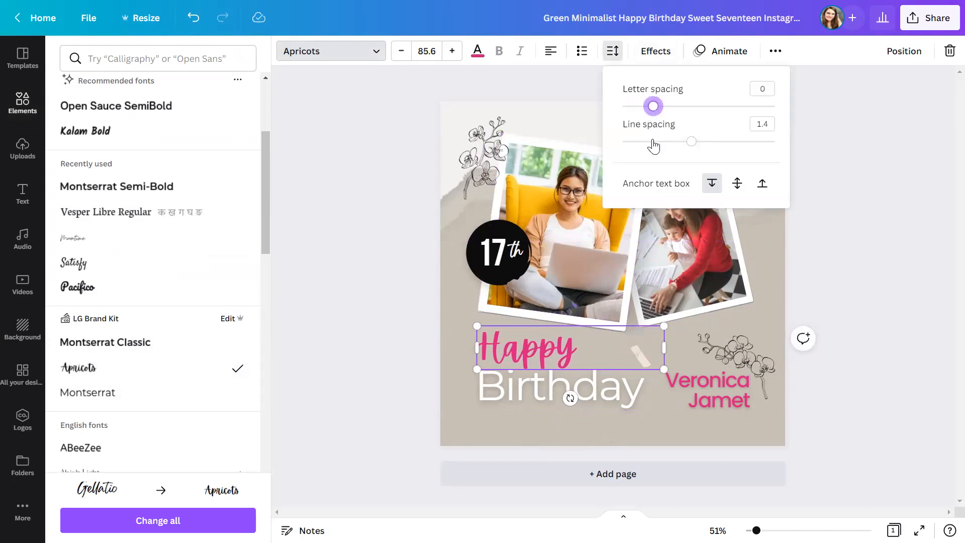
{"action": "key", "text": "Escape"}
{"action": "key", "text": "Escape"}
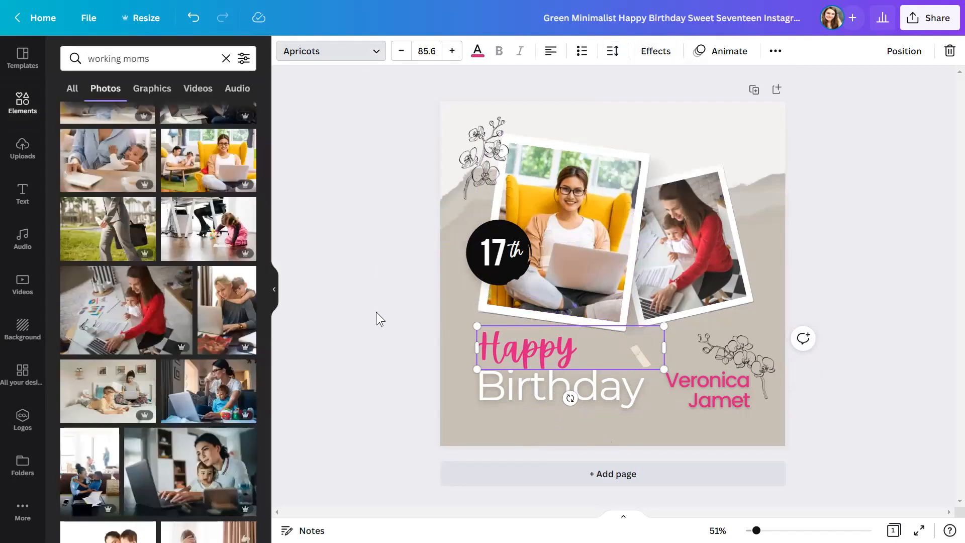
{"action": "key", "text": "Escape"}
- Change the font of the celebrant's name to Montserrat from the Brand Kit
{"action": "left_click", "coordinate": [706, 380]}
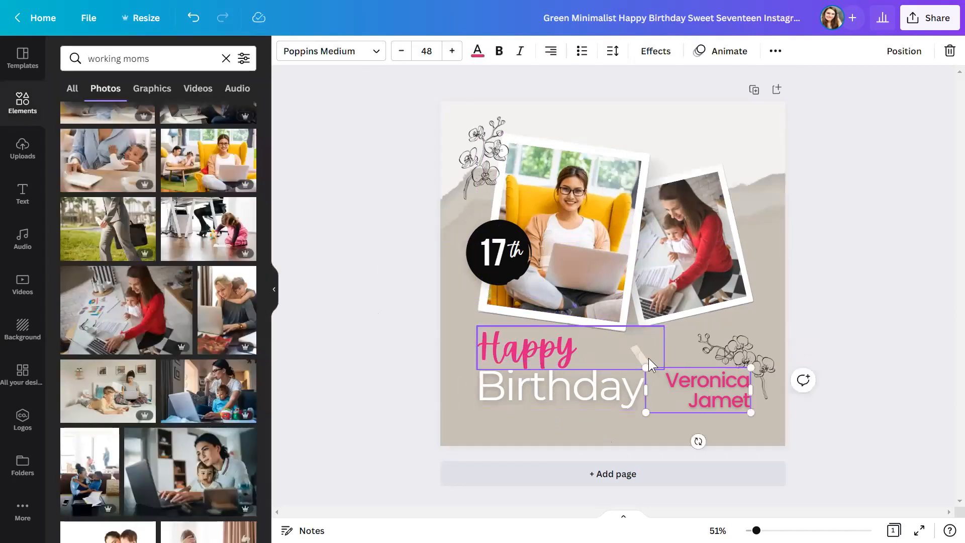
{"action": "left_click", "coordinate": [364, 54]}
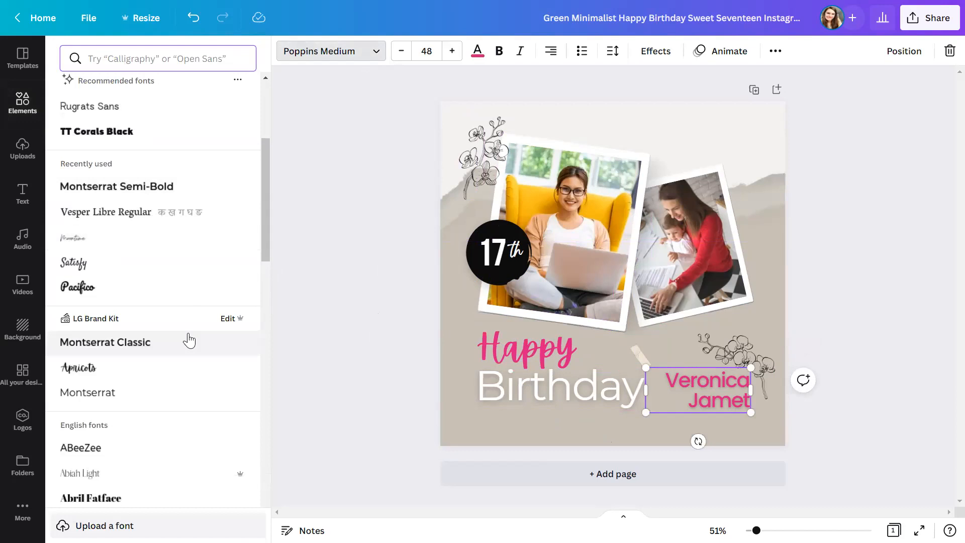
{"action": "left_click", "coordinate": [166, 398]}
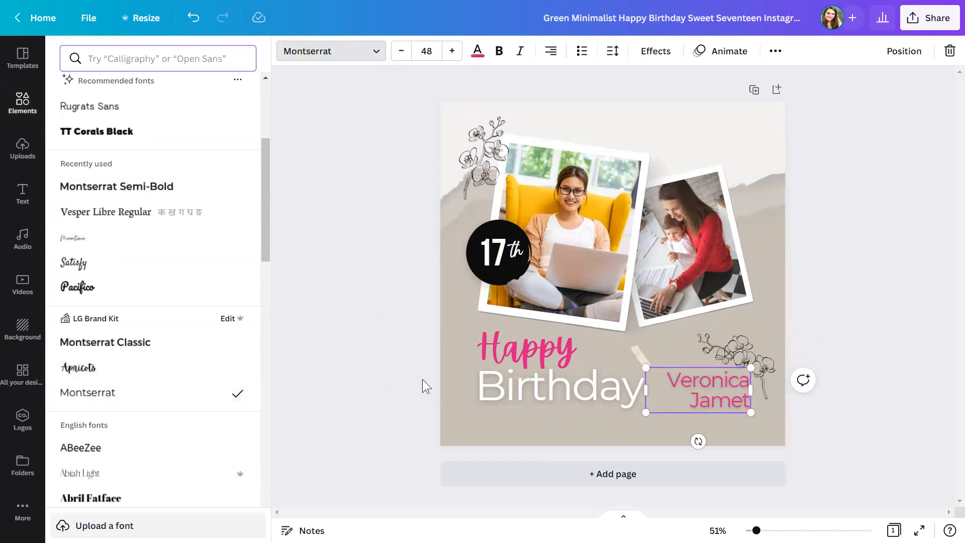
{"action": "key", "text": "Escape"}
{"action": "left_click", "coordinate": [812, 242]}
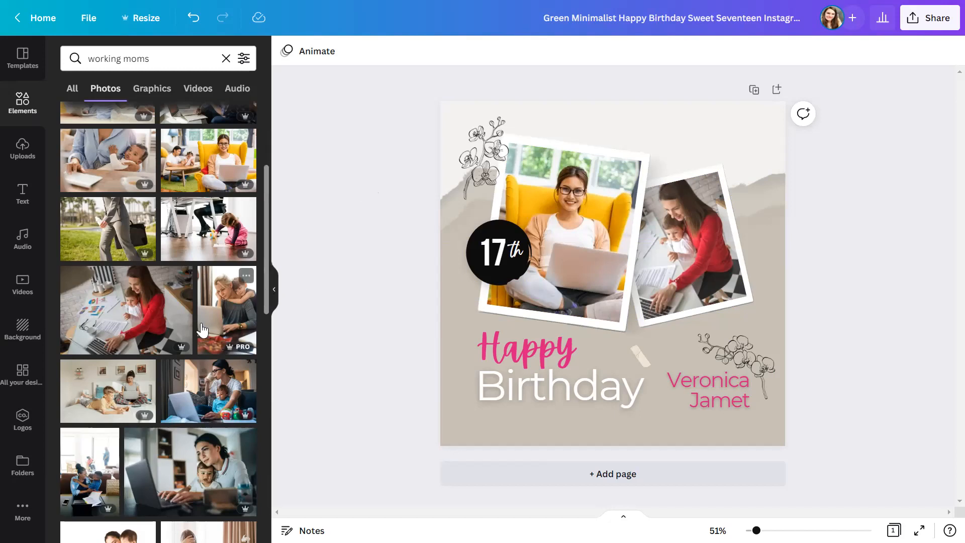
{"action": "scroll", "coordinate": [179, 334], "scroll_direction": "up", "scroll_amount": 2}
{"action": "scroll", "coordinate": [179, 334], "scroll_direction": "up", "scroll_amount": 2}
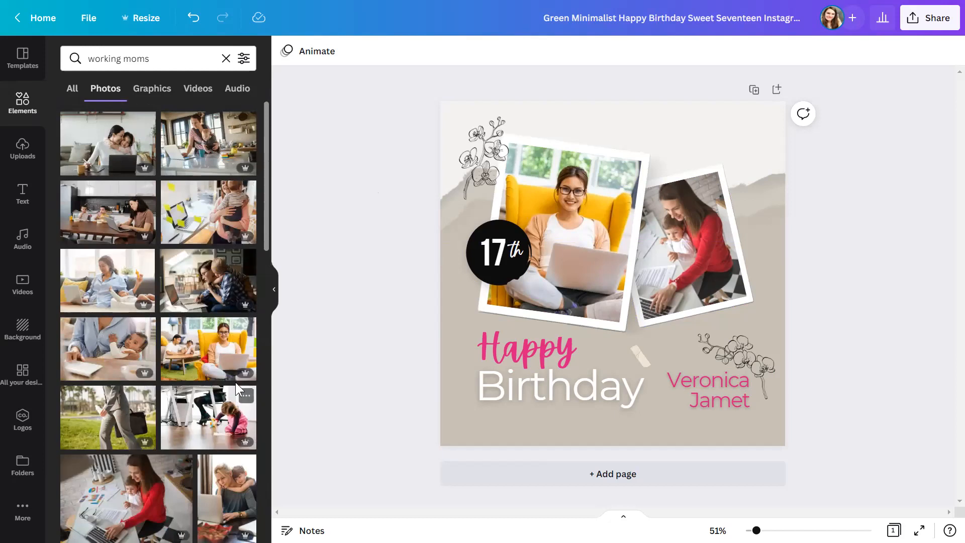
- Clear the element search and browse the Brand Kit and English fonts available for the "Happy" text
{"action": "left_click", "coordinate": [226, 59]}
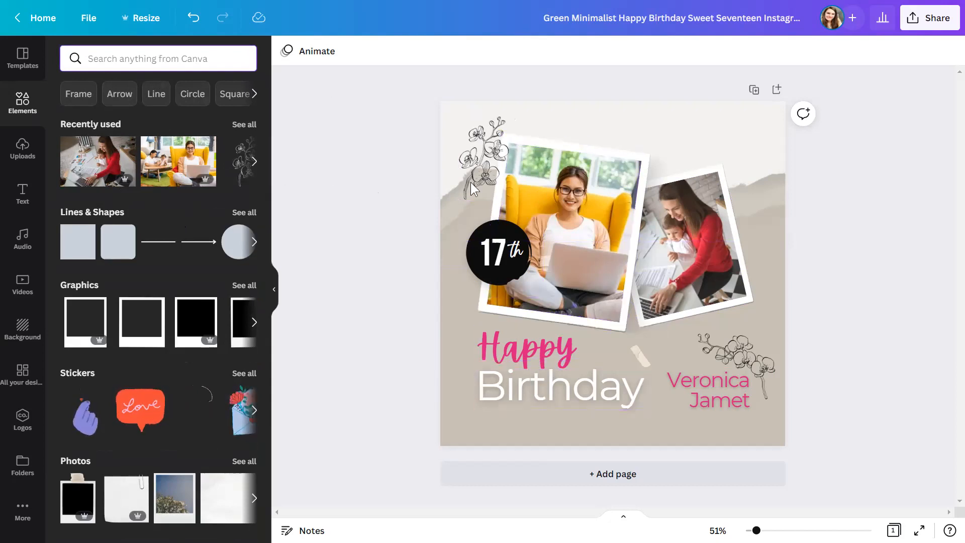
{"action": "left_click", "coordinate": [549, 352]}
{"action": "left_click", "coordinate": [378, 58]}
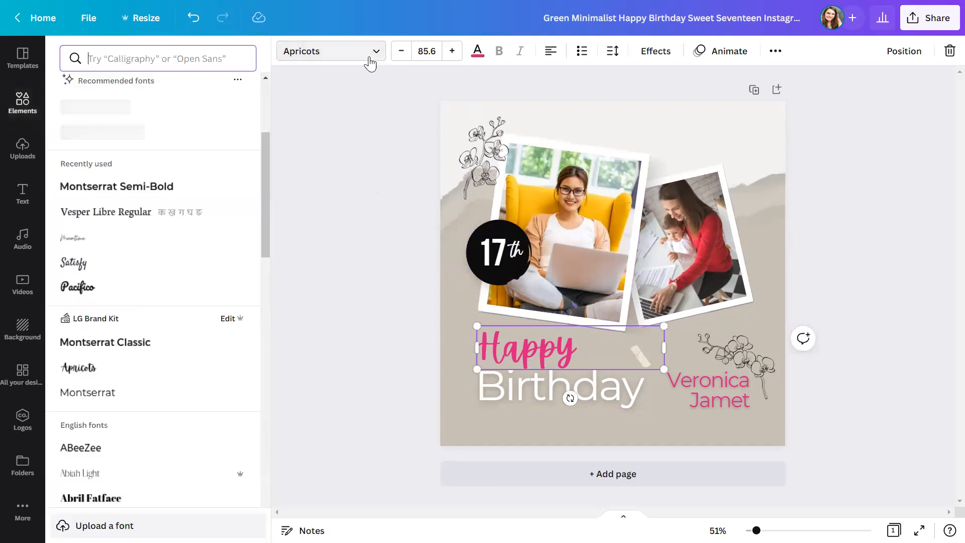
{"action": "scroll", "coordinate": [199, 379], "scroll_direction": "down", "scroll_amount": 4}
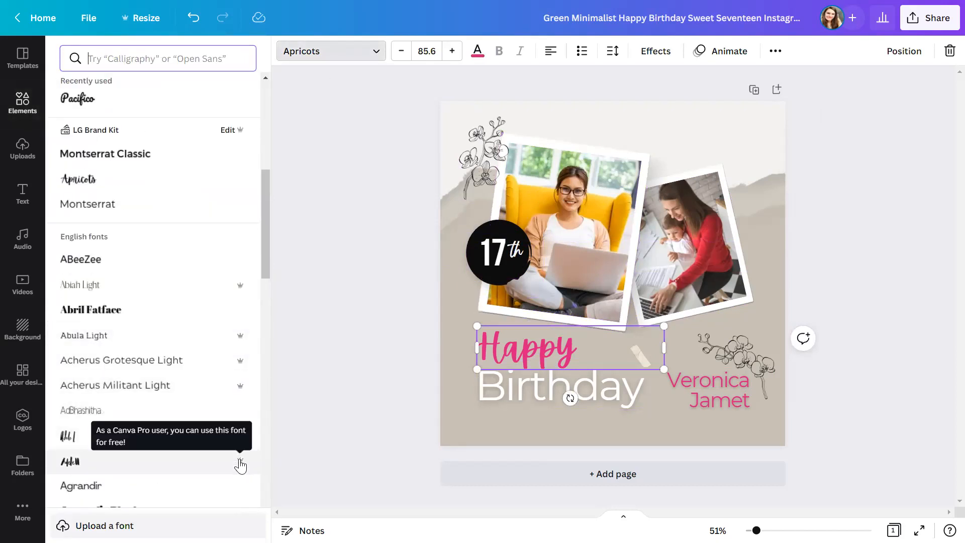
{"action": "scroll", "coordinate": [201, 379], "scroll_direction": "down", "scroll_amount": 4}
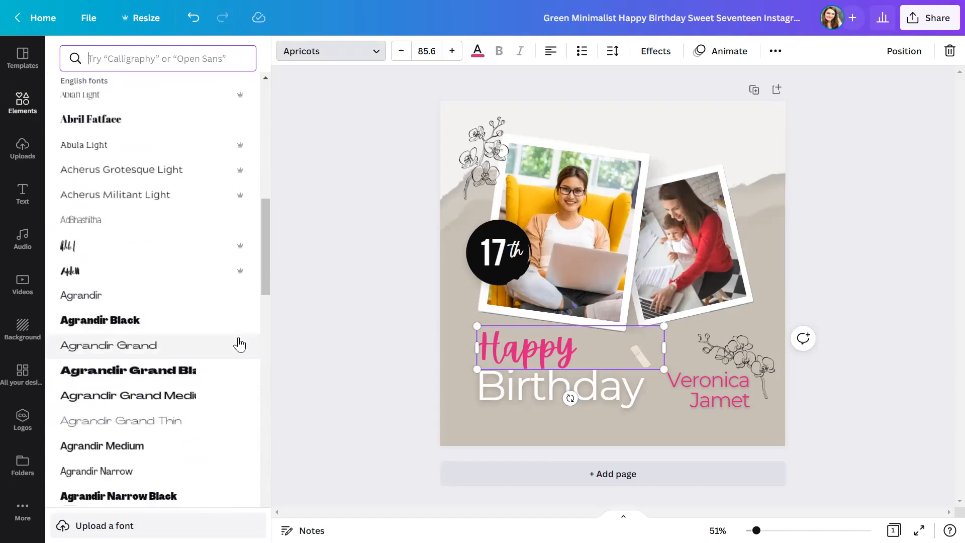
{"action": "scroll", "coordinate": [238, 345], "scroll_direction": "down", "scroll_amount": 4}
{"action": "left_click", "coordinate": [430, 315]}
{"action": "left_click", "coordinate": [371, 329]}
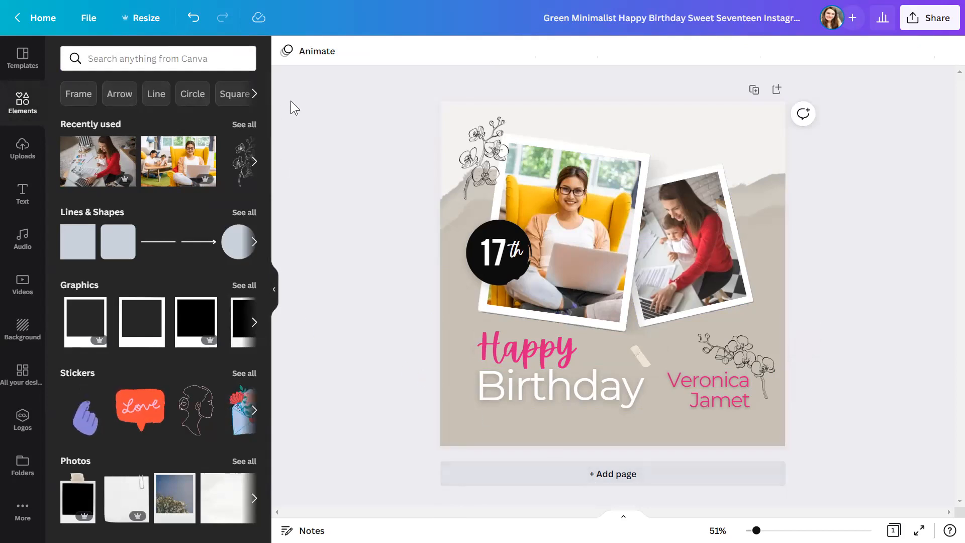
- Examine the document and Brand Kit color palettes available for the page background
{"action": "left_click", "coordinate": [460, 269]}
{"action": "left_click", "coordinate": [457, 319]}
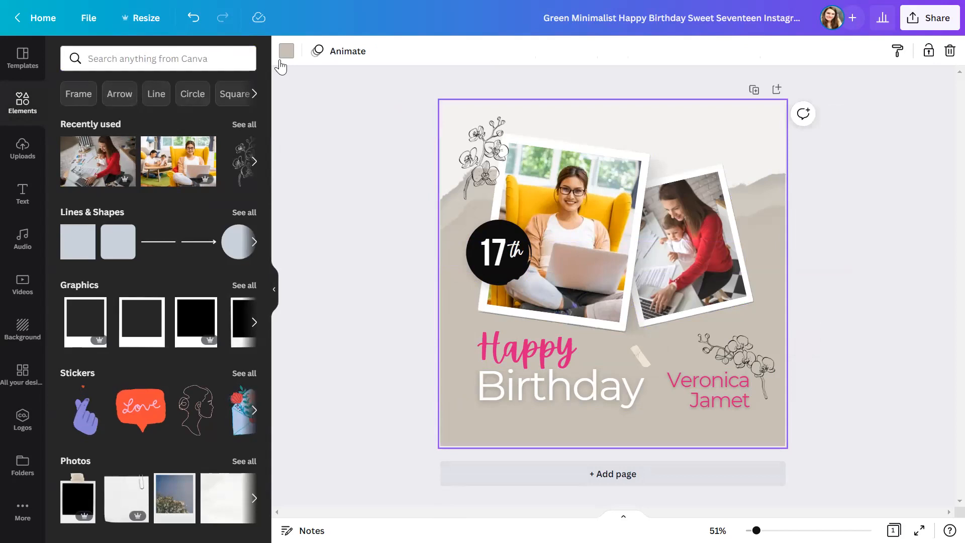
{"action": "left_click", "coordinate": [286, 51]}
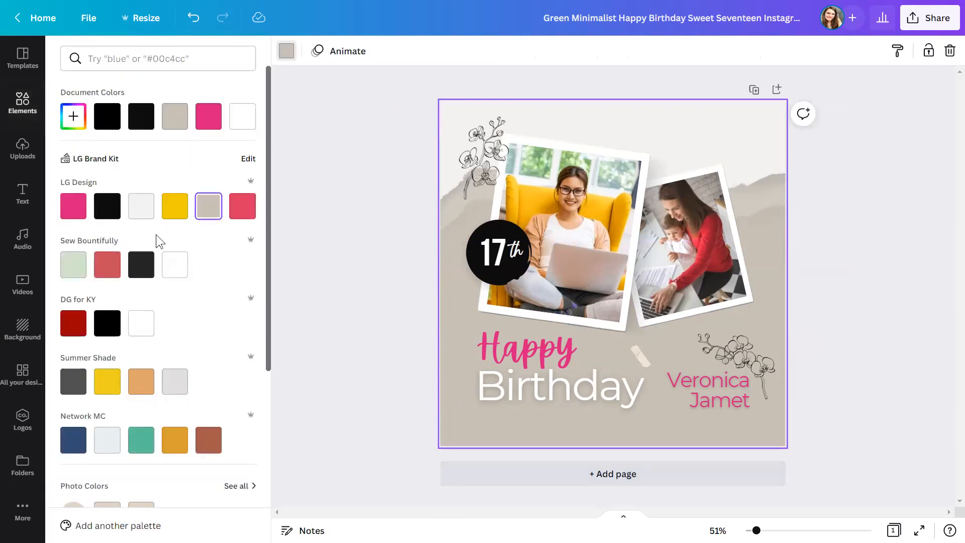
{"action": "left_click", "coordinate": [385, 134]}
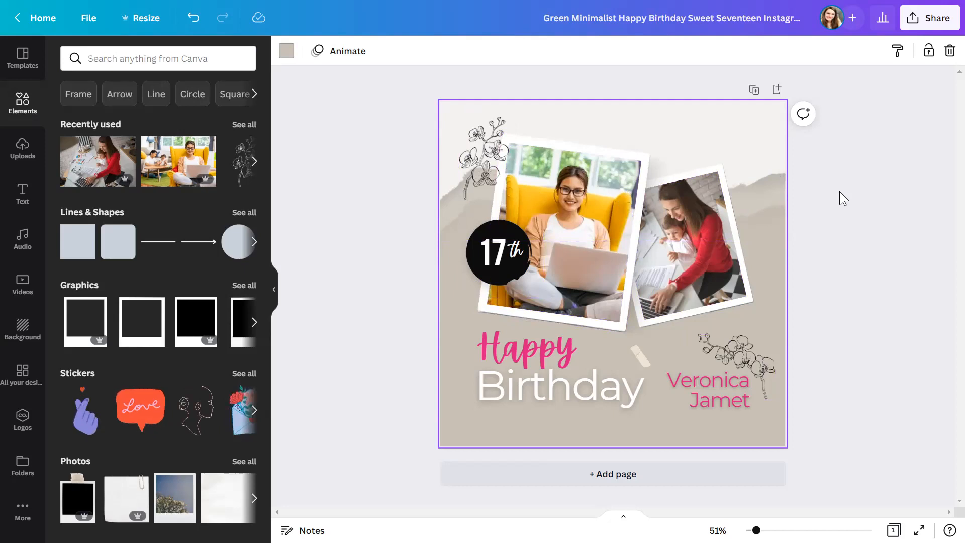
- Delete both flower graphics, the one beside the large photo and the one above the celebrant's name
{"action": "left_click", "coordinate": [484, 162]}
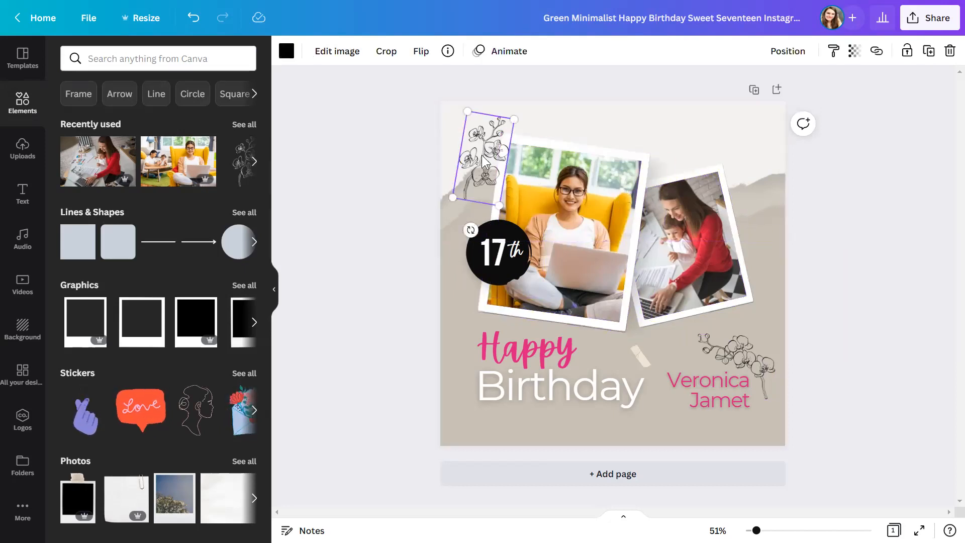
{"action": "key", "text": "Delete"}
{"action": "left_click", "coordinate": [749, 348]}
{"action": "key", "text": "Delete"}
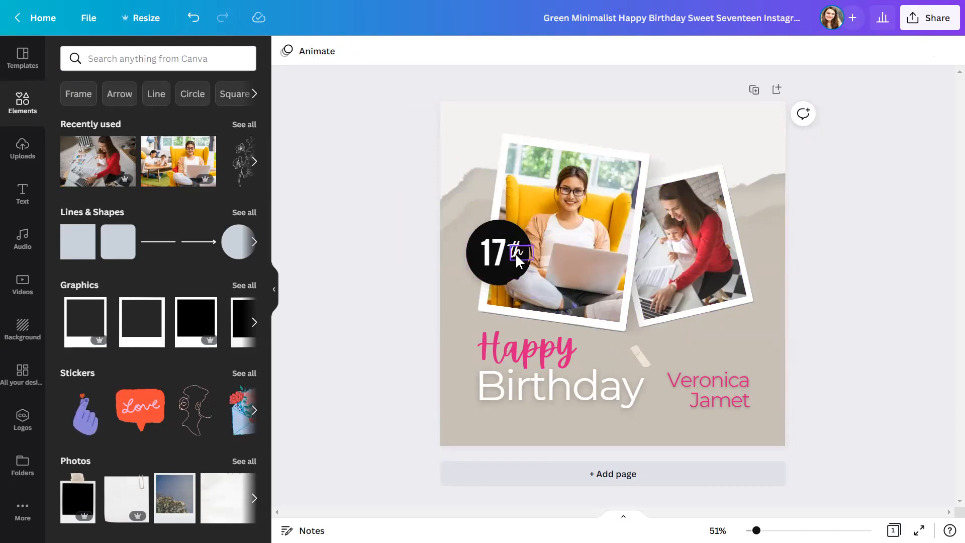
- Group the "17" text, the "th" text and the black circle behind them
{"action": "left_click", "coordinate": [514, 272]}
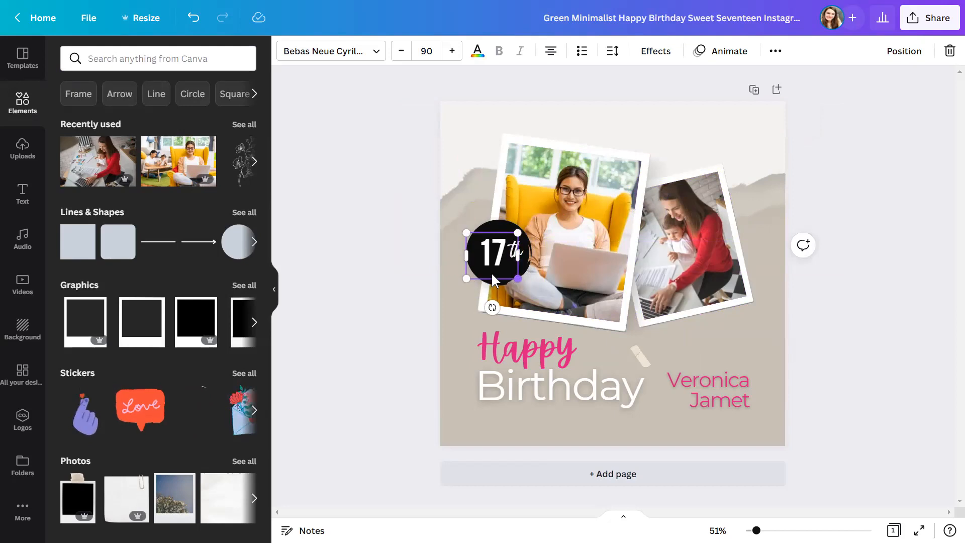
{"action": "left_click", "coordinate": [517, 249], "text": "shift"}
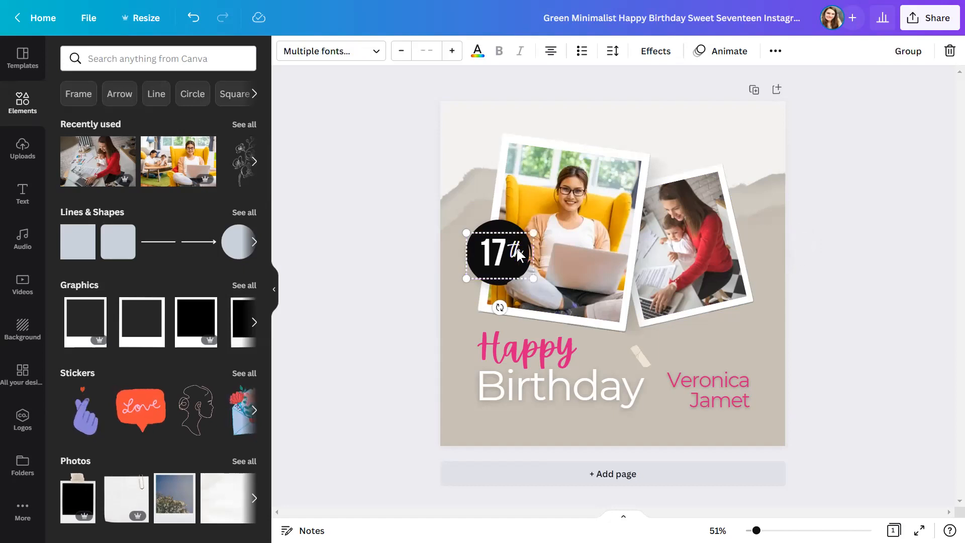
{"action": "left_click", "coordinate": [501, 224], "text": "shift"}
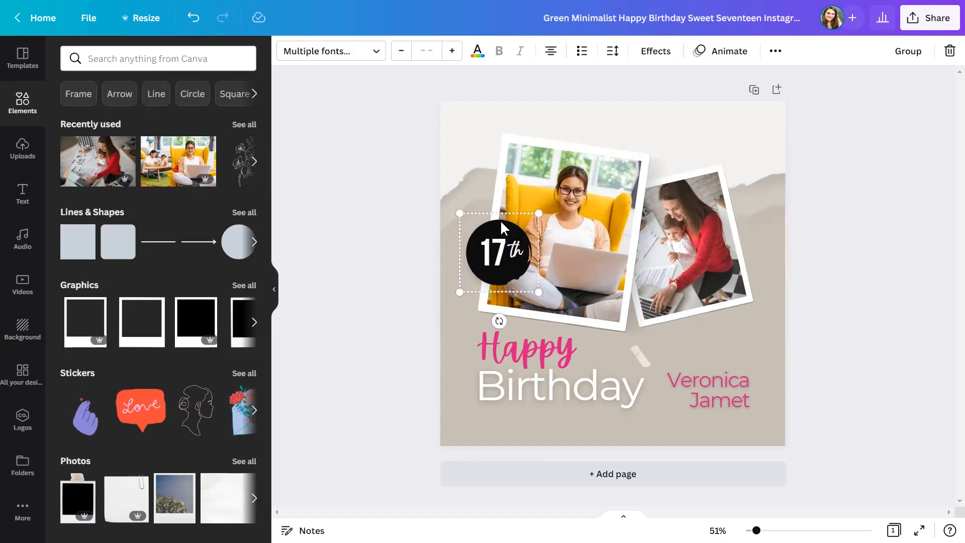
{"action": "left_click", "coordinate": [908, 52]}
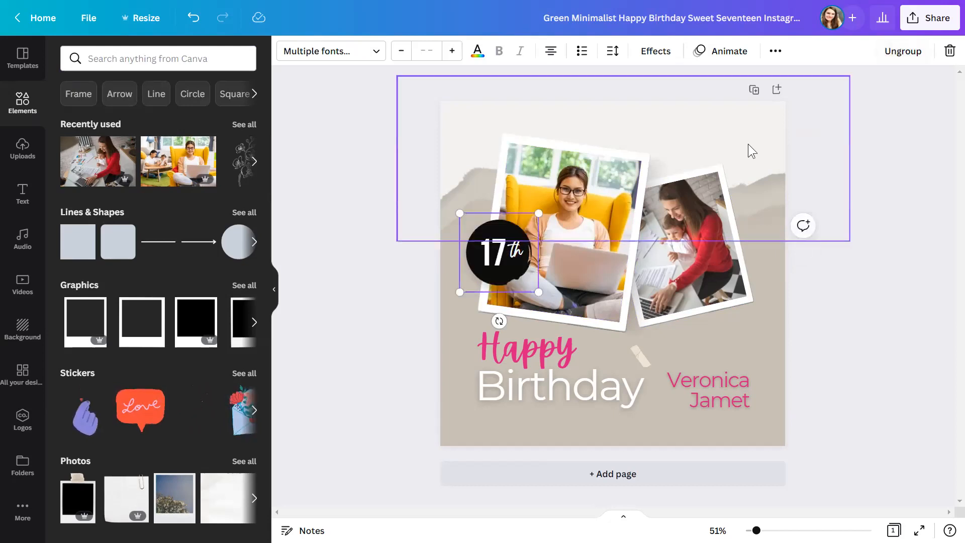
- Shrink the grouped "17th" badge to about half its size and place it just right of "Happy", above "Birthday"
{"action": "left_click_drag", "start_coordinate": [458, 213], "coordinate": [635, 347]}
{"action": "left_click", "coordinate": [516, 270]}
{"action": "left_click", "coordinate": [710, 348]}
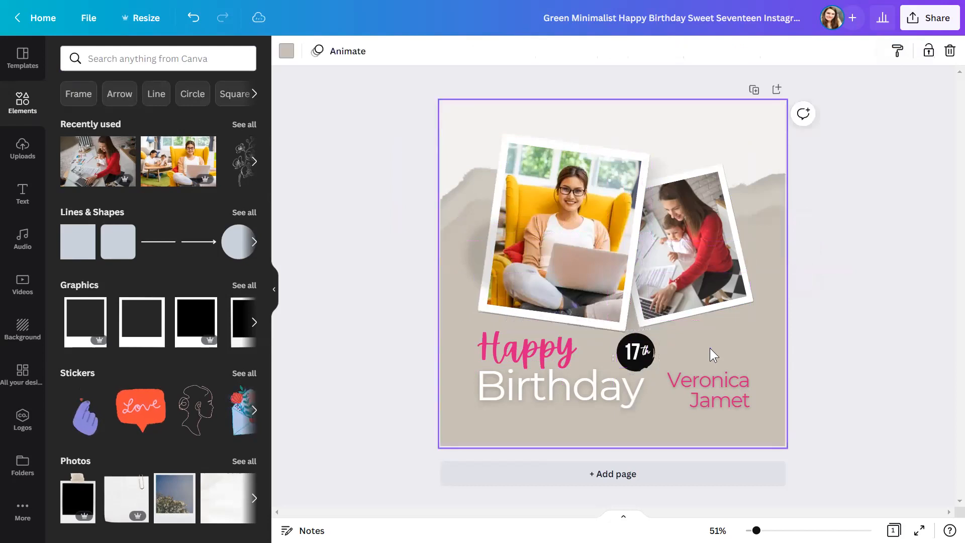
{"action": "left_click_drag", "start_coordinate": [636, 348], "coordinate": [603, 334]}
{"action": "left_click", "coordinate": [752, 336]}
{"action": "left_click", "coordinate": [709, 327]}
{"action": "left_click", "coordinate": [729, 359]}
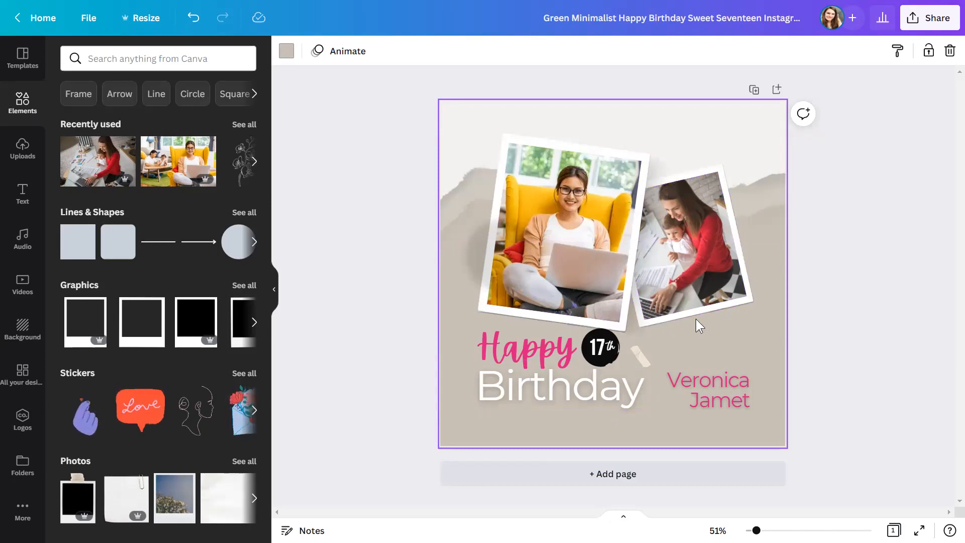
{"action": "left_click", "coordinate": [929, 223]}
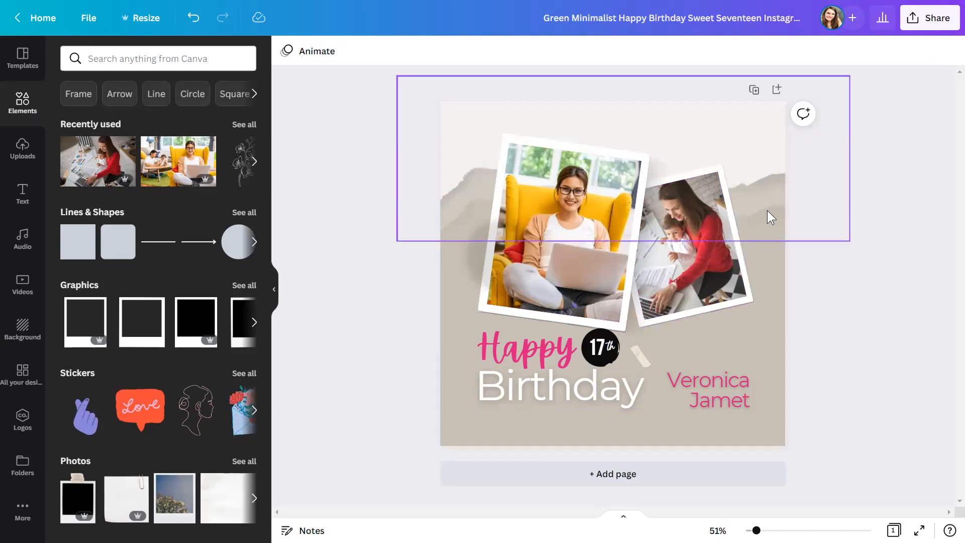